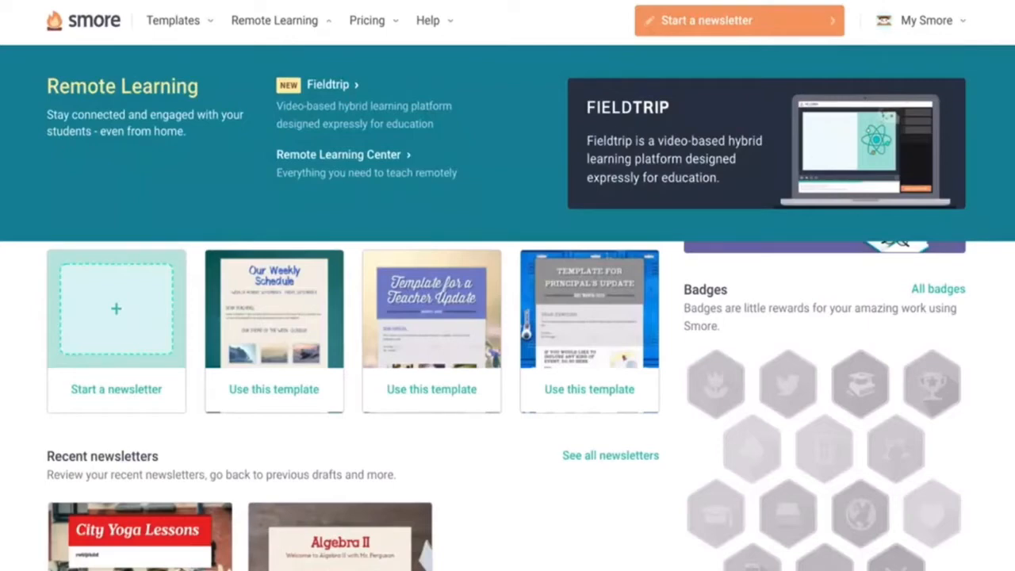
# Look through the site navigation, the newsletter templates, the badges and the recent newsletters on the My Smore page
pyautogui.moveTo(366, 40)
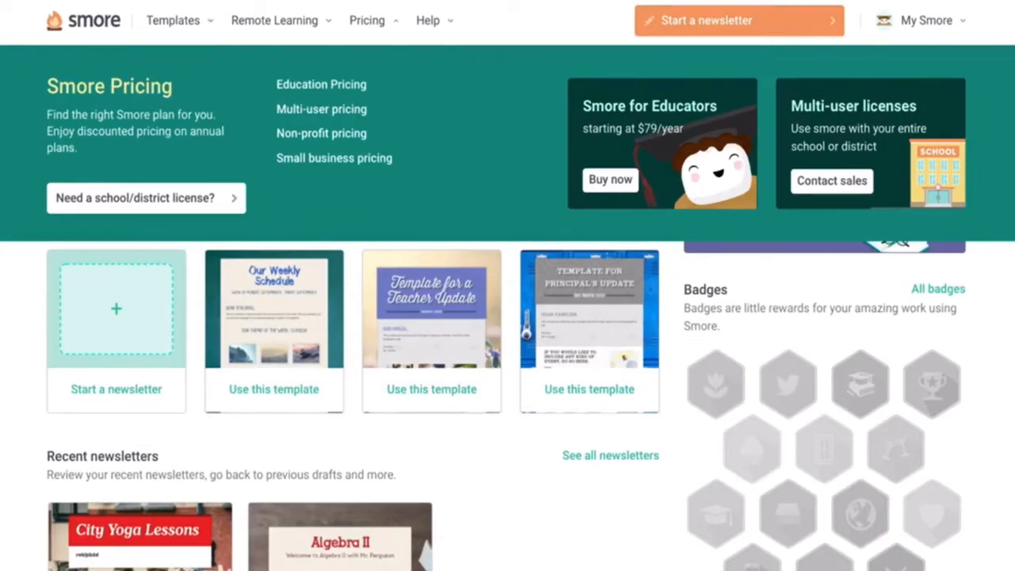
pyautogui.click(428, 20)
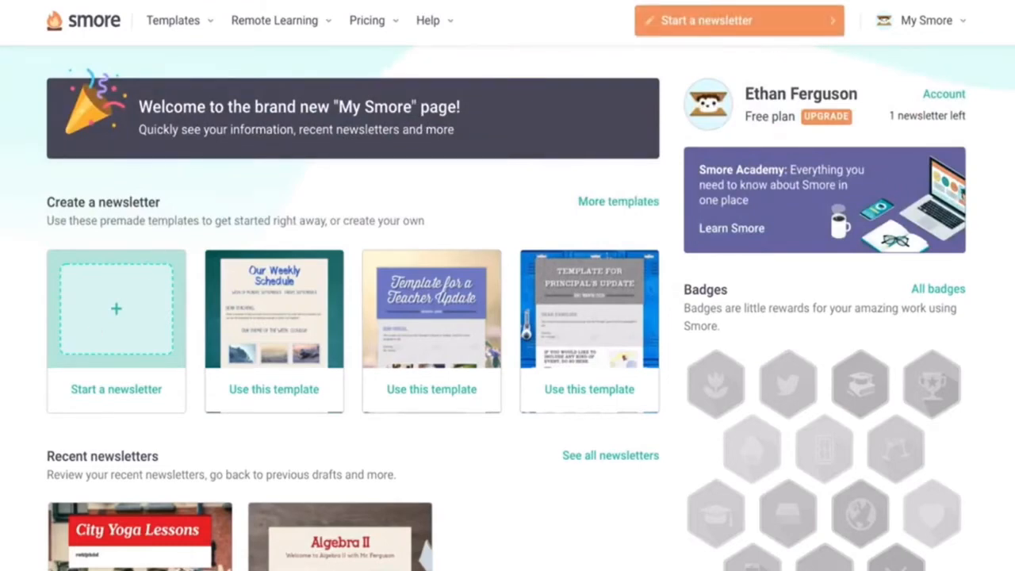
pyautogui.click(903, 22)
pyautogui.moveTo(940, 22)
pyautogui.scroll(-3, 530, 308)
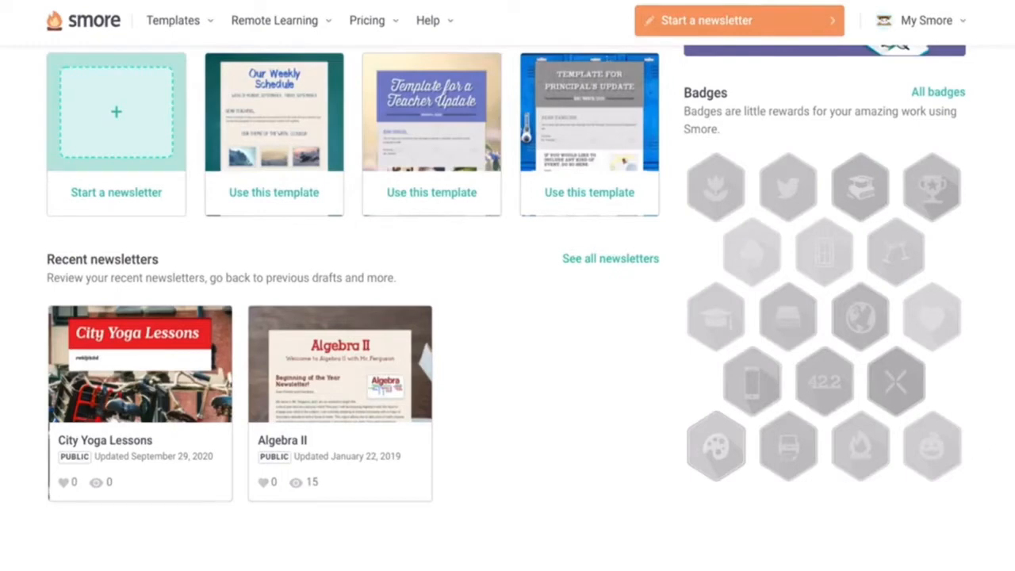
pyautogui.scroll(1, 508, 307)
pyautogui.scroll(-1, 508, 307)
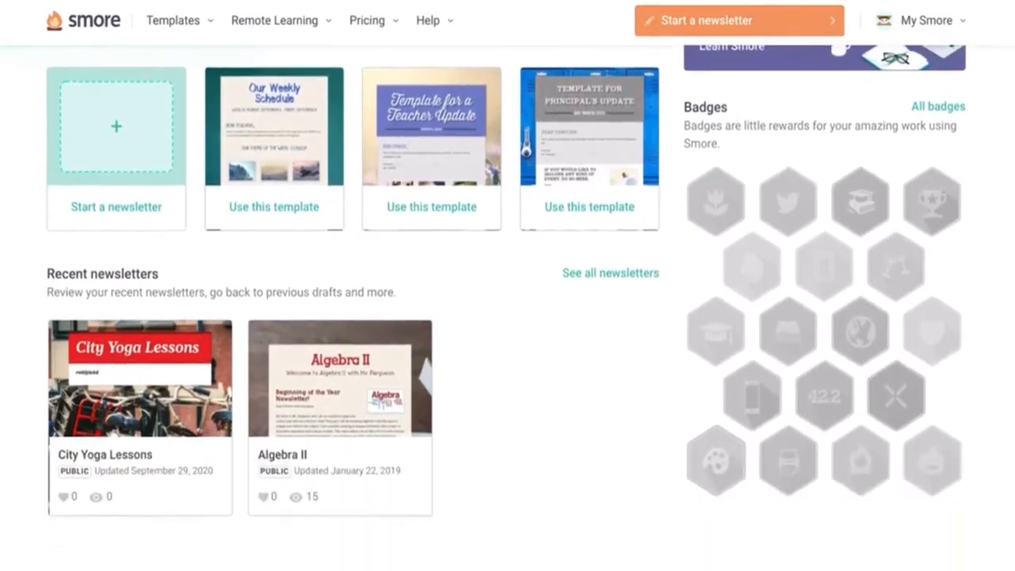
pyautogui.scroll(1, 508, 308)
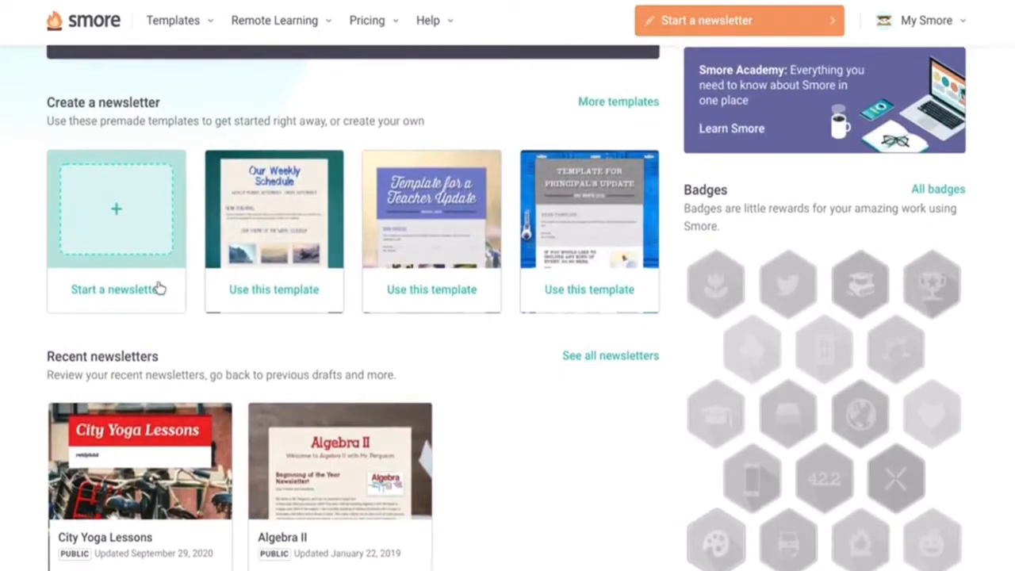
pyautogui.click(119, 230)
pyautogui.scroll(-1, 571, 448)
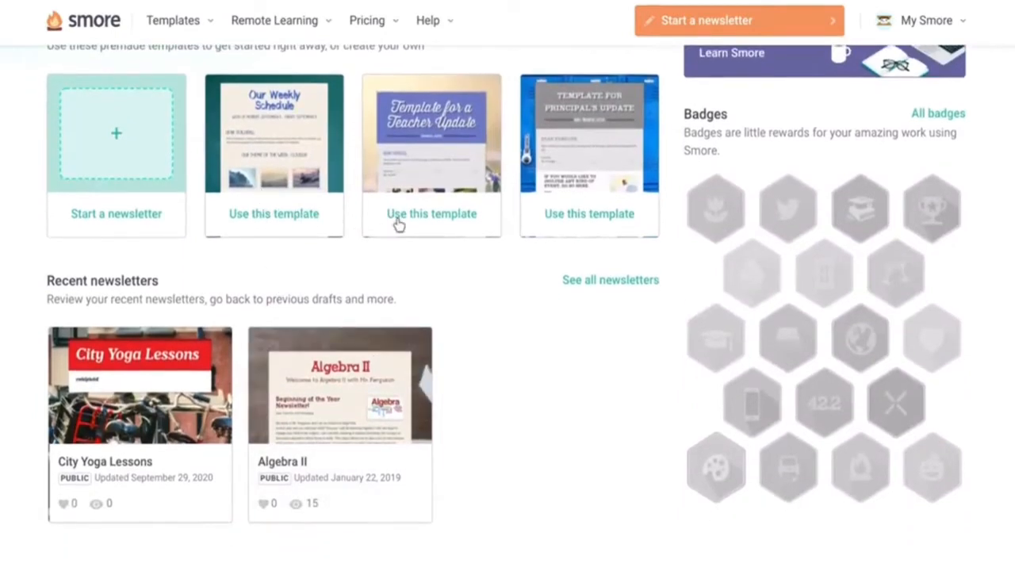
pyautogui.scroll(1, 520, 397)
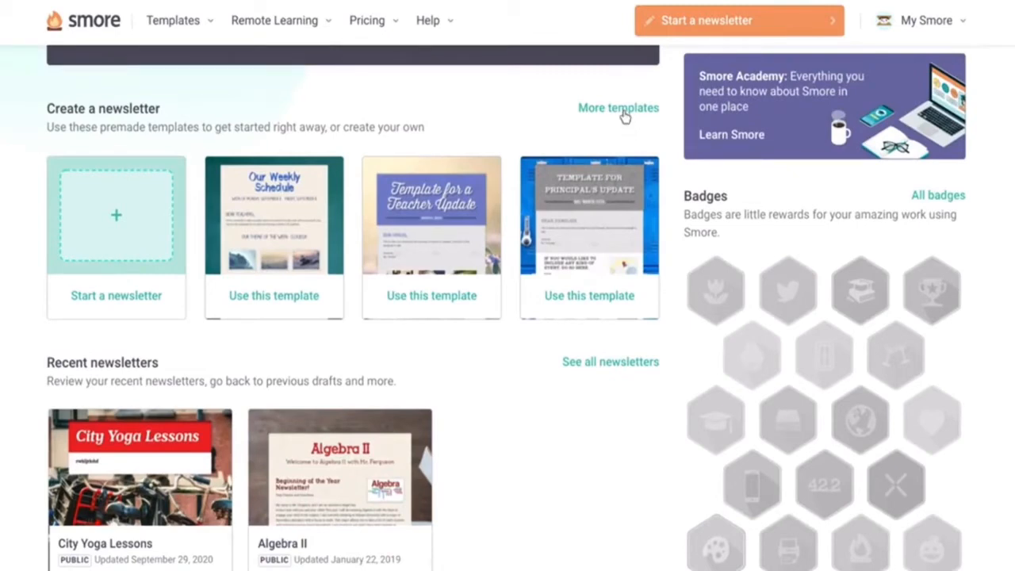
pyautogui.scroll(-2, 497, 293)
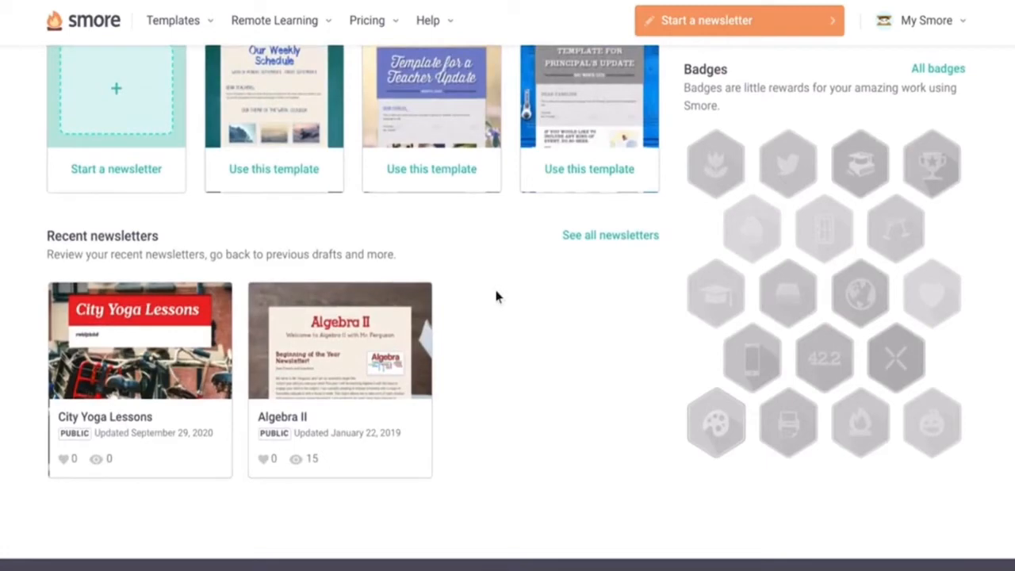
# Open the recent City Yoga Lessons newsletter for editing
pyautogui.moveTo(93, 320)
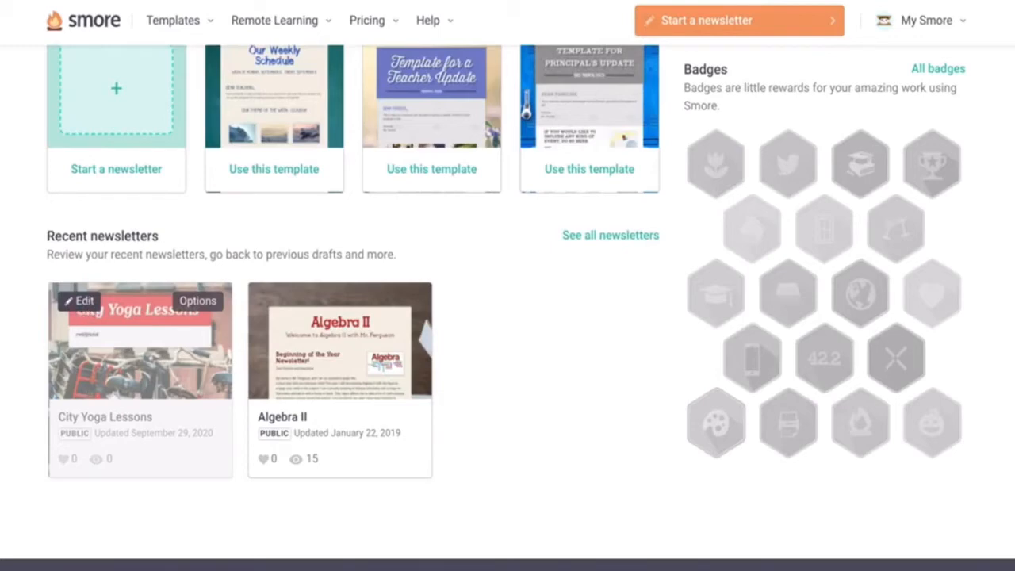
pyautogui.click(86, 306)
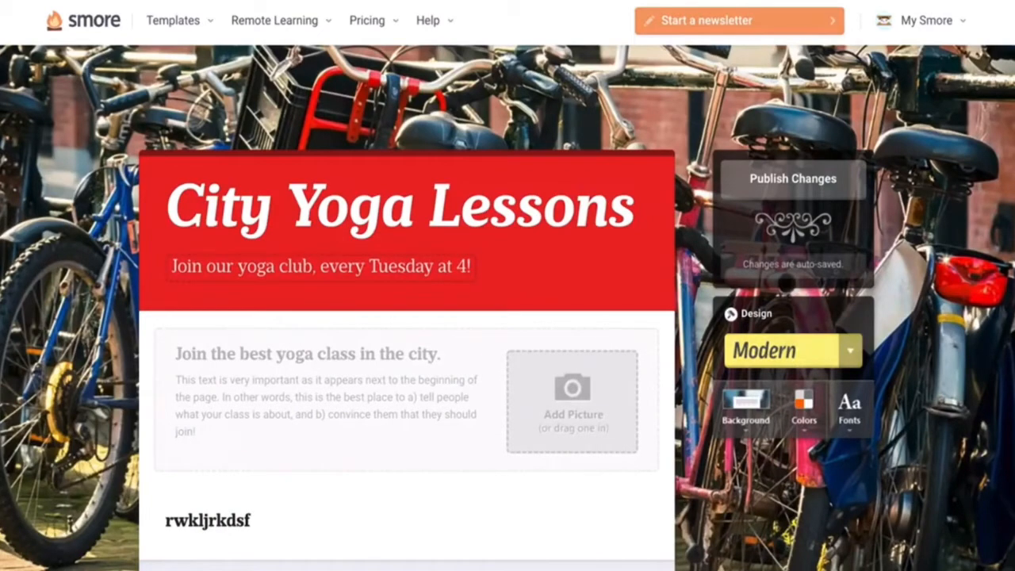
# Apply the Vintage design to the newsletter and try its rainy window and street photo backgrounds
pyautogui.click(793, 350)
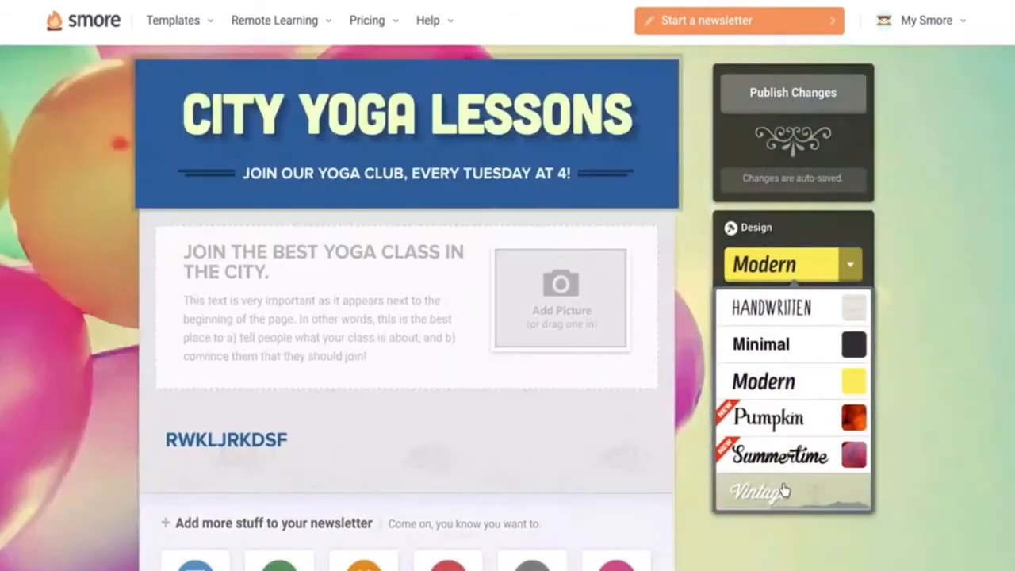
pyautogui.click(784, 492)
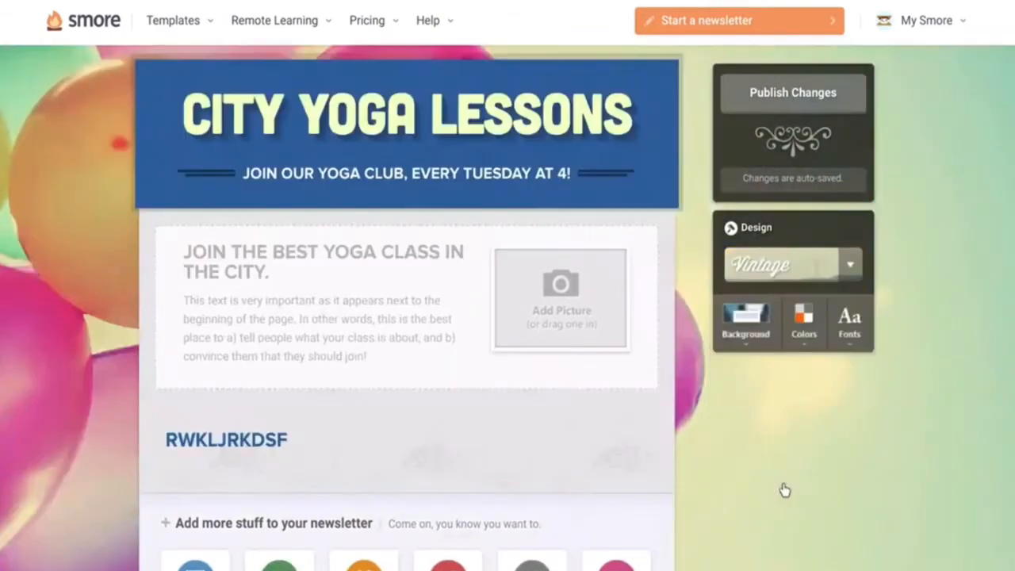
pyautogui.click(753, 344)
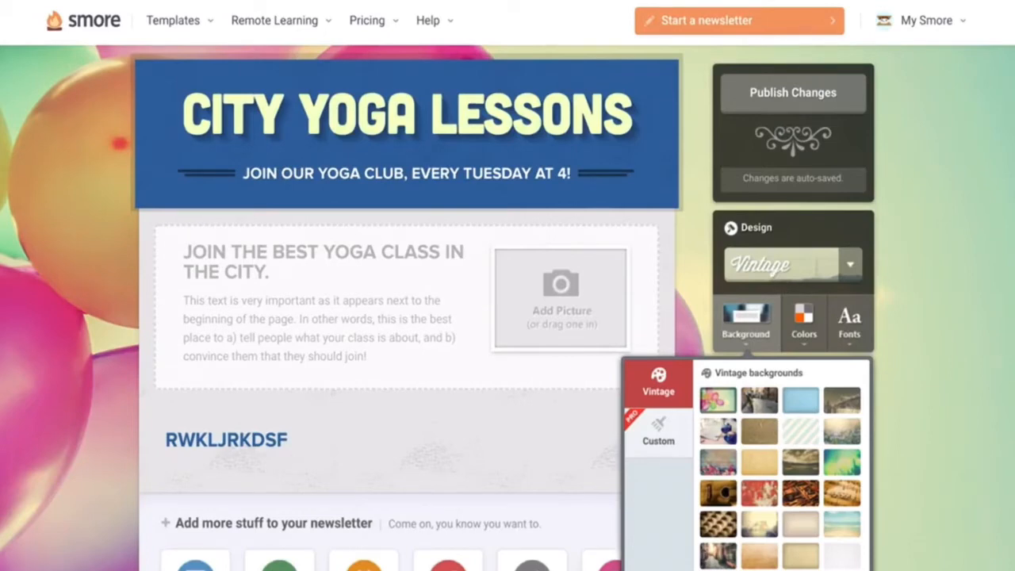
pyautogui.click(759, 525)
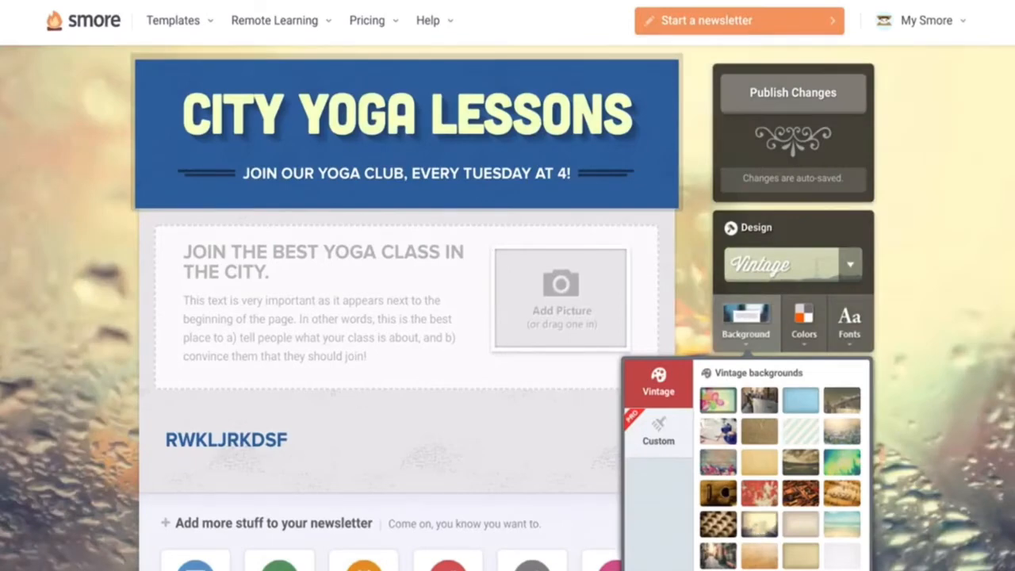
pyautogui.click(760, 401)
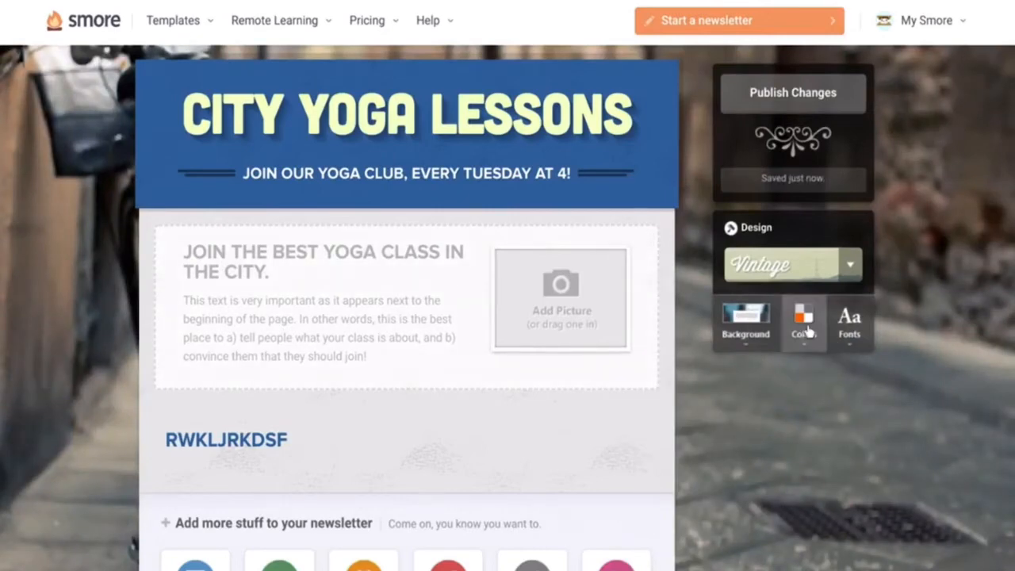
# Try green and light blue color schemes, settle on dark blue, and choose the Cubano font
pyautogui.click(803, 324)
pyautogui.click(804, 383)
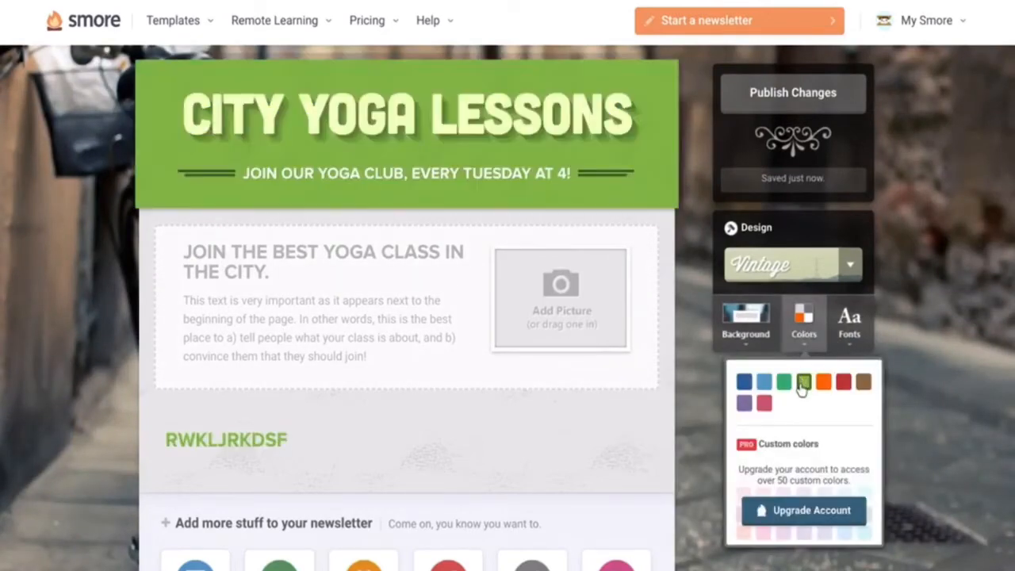
pyautogui.click(763, 384)
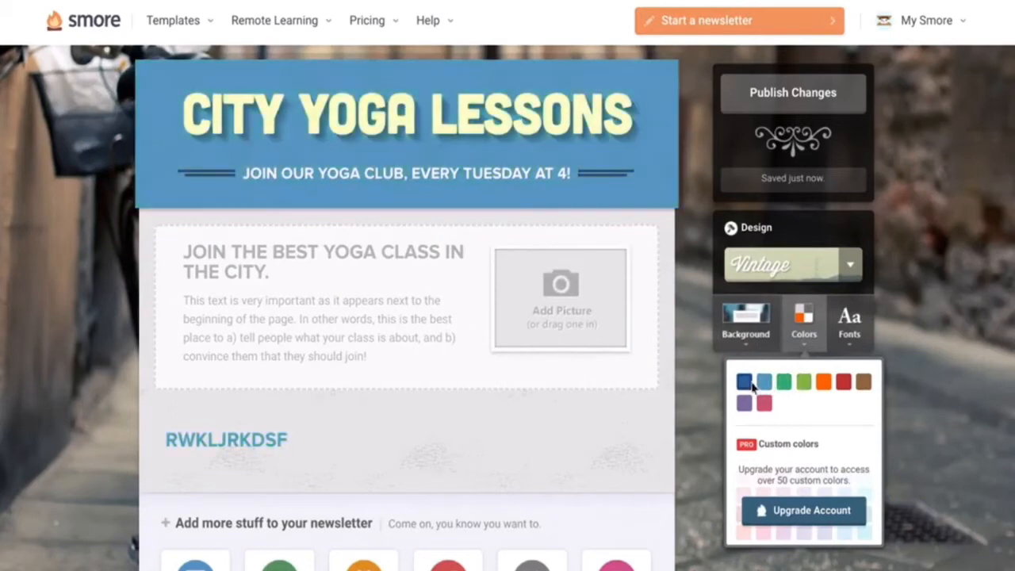
pyautogui.click(744, 382)
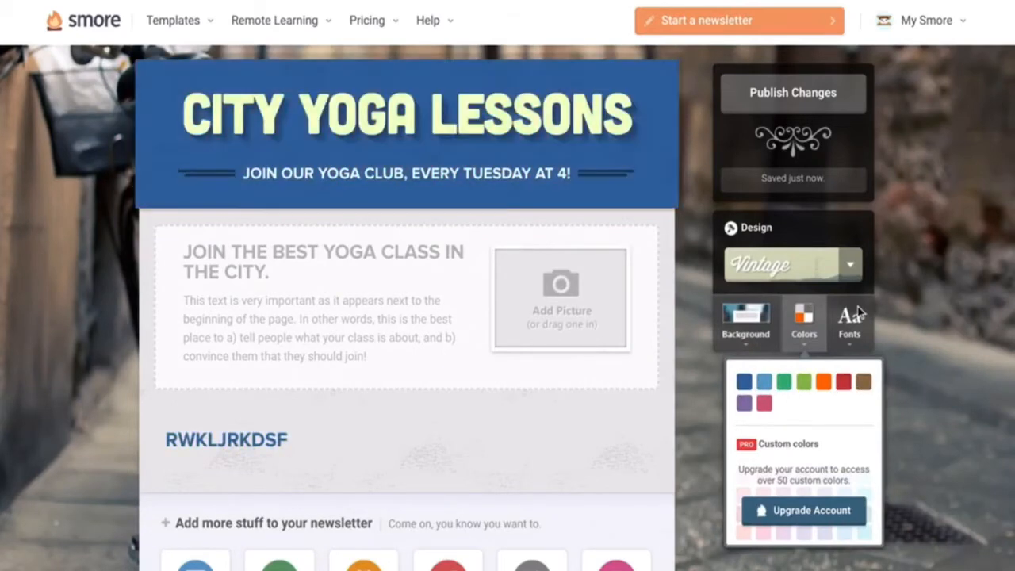
pyautogui.click(853, 320)
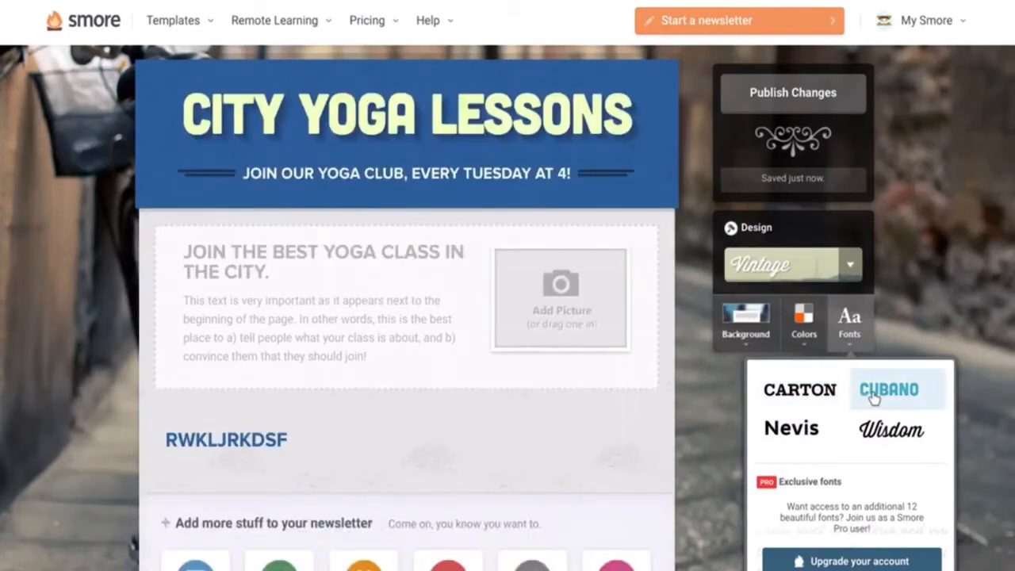
pyautogui.click(873, 396)
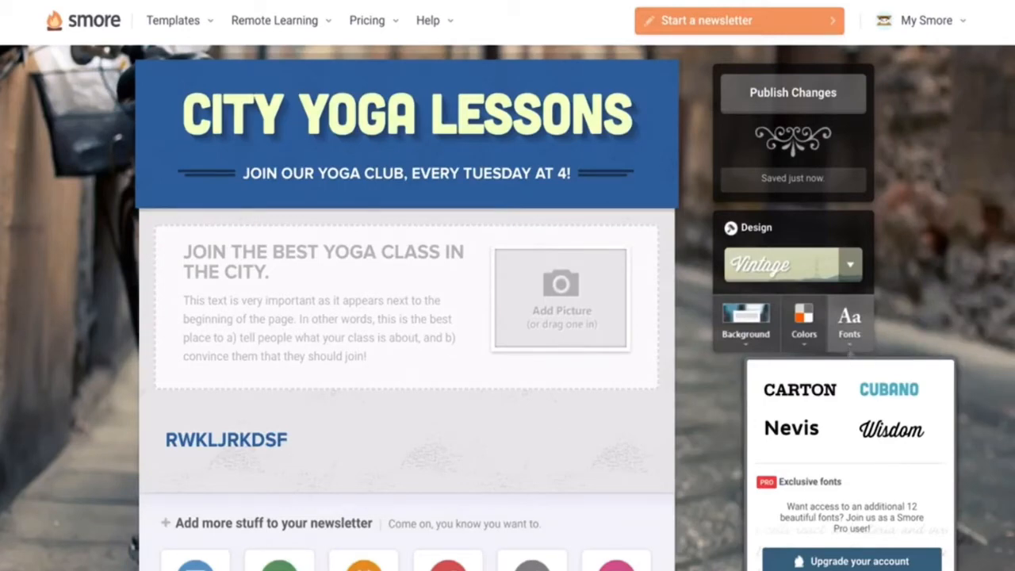
# Switch the newsletter to the Handwritten design and look over its available backgrounds
pyautogui.click(850, 268)
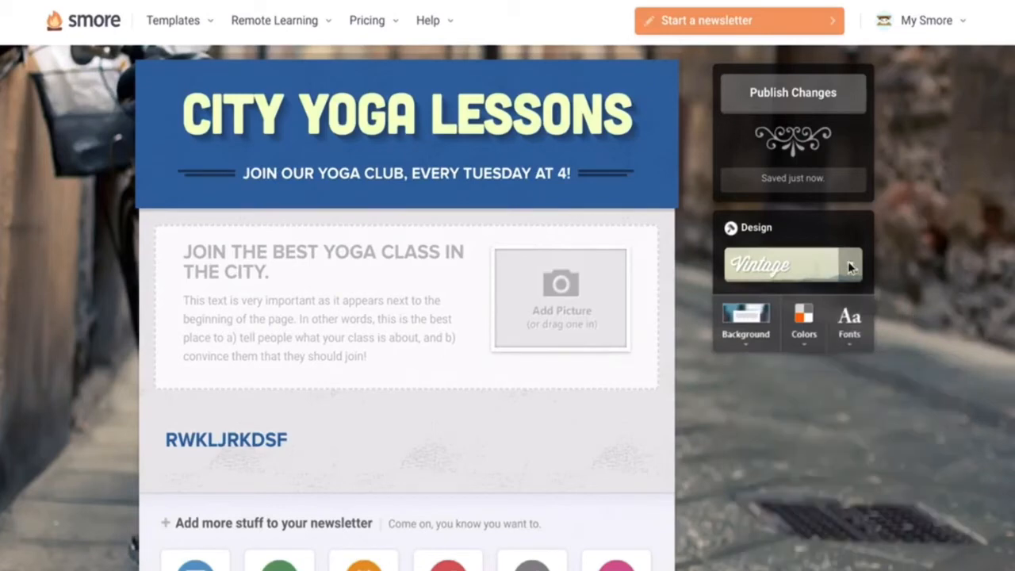
pyautogui.click(850, 268)
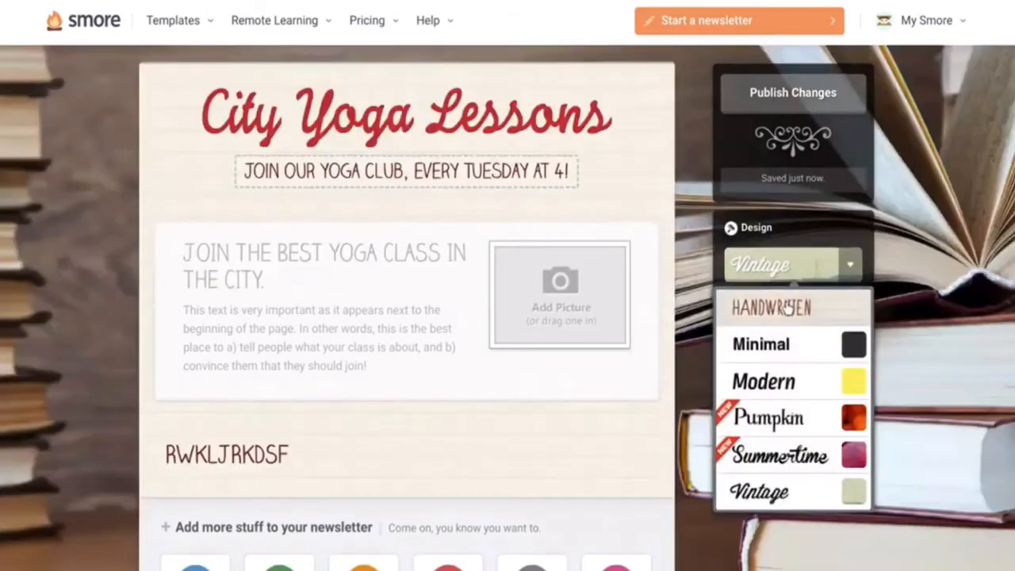
pyautogui.click(787, 308)
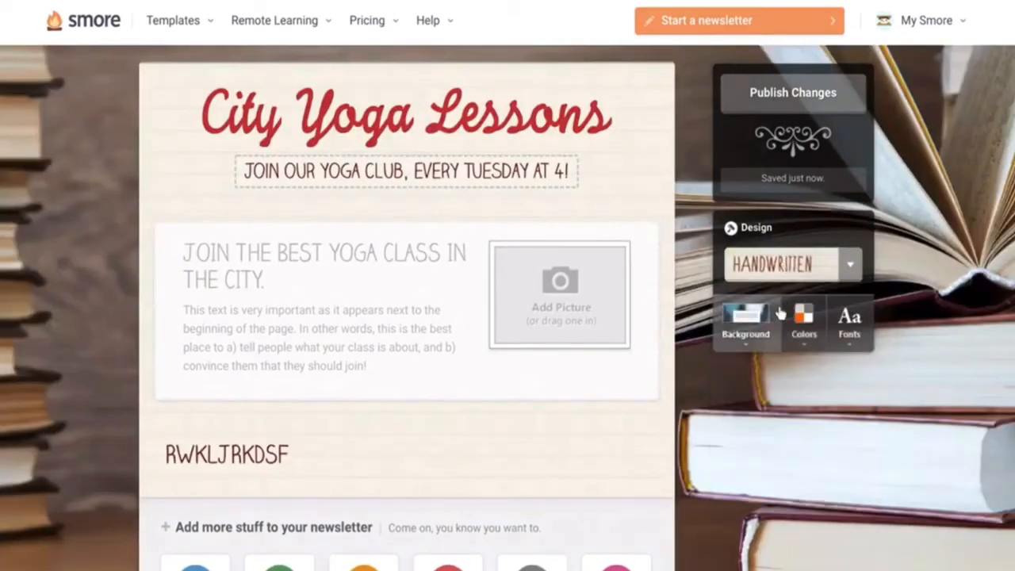
pyautogui.click(757, 321)
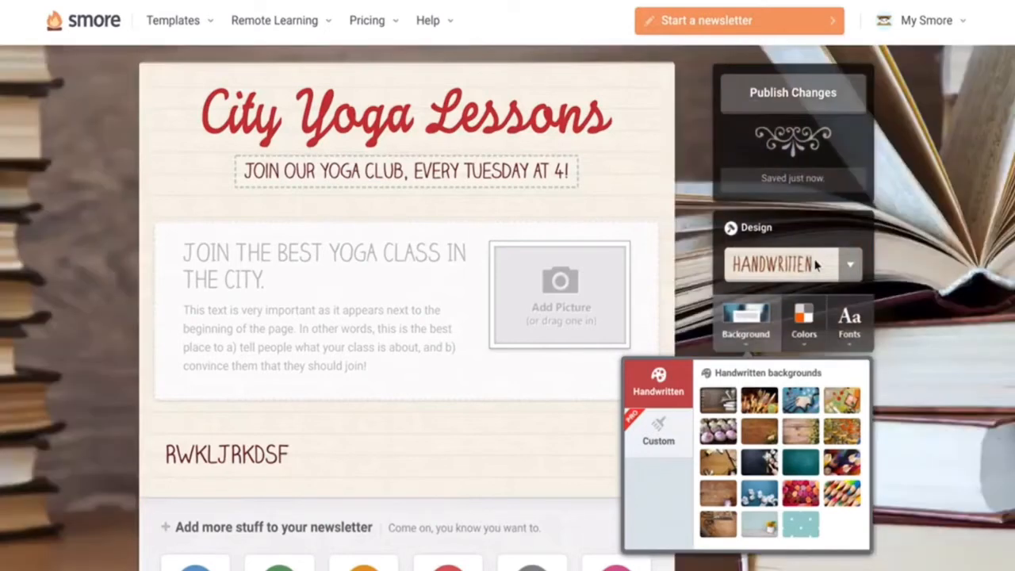
pyautogui.click(954, 333)
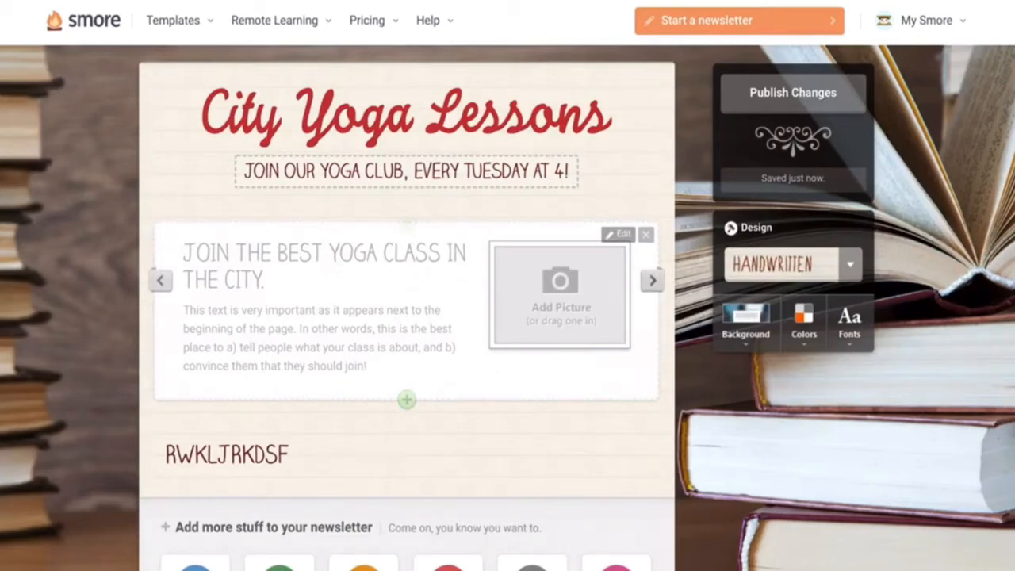
# Cycle the yoga class text block through its picture layouts, ending with the picture to the right of the text
pyautogui.click(652, 280)
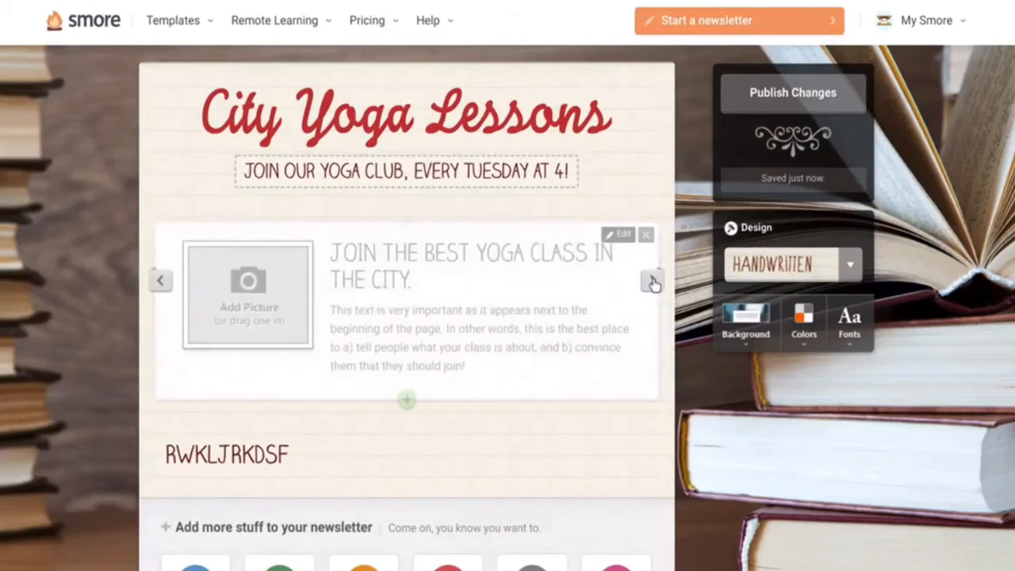
pyautogui.click(652, 282)
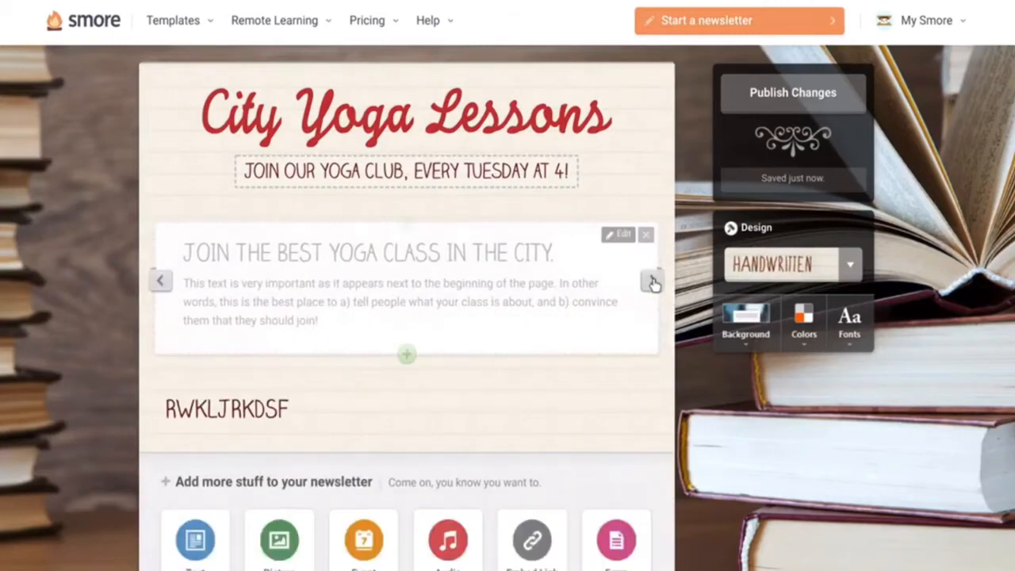
pyautogui.click(652, 282)
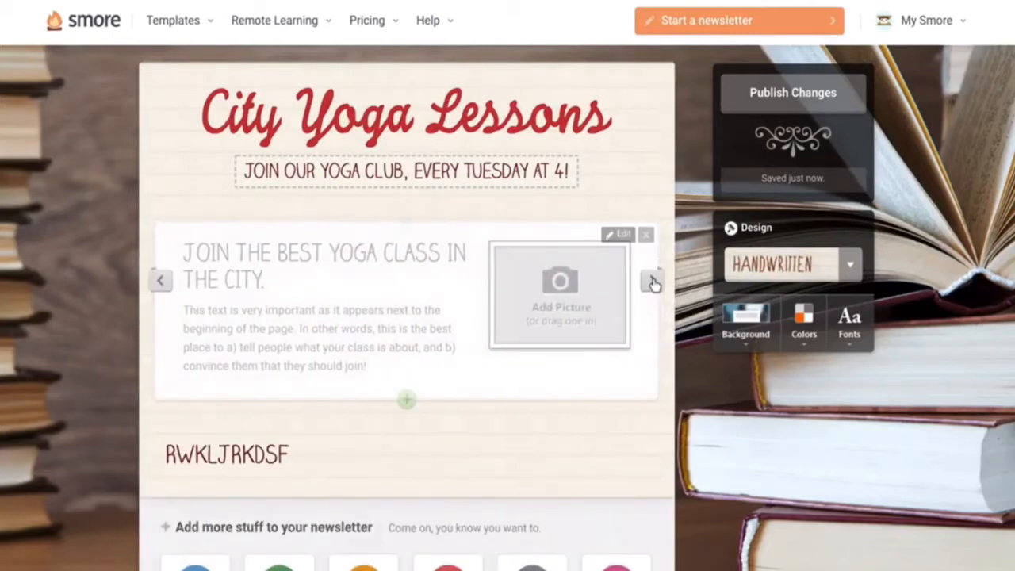
pyautogui.click(159, 284)
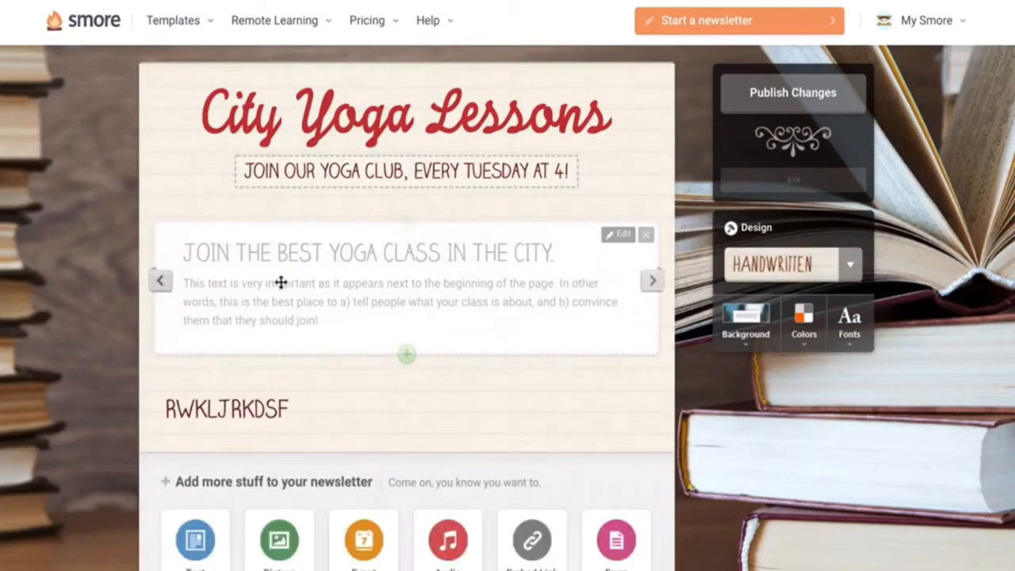
pyautogui.click(649, 287)
pyautogui.click(647, 295)
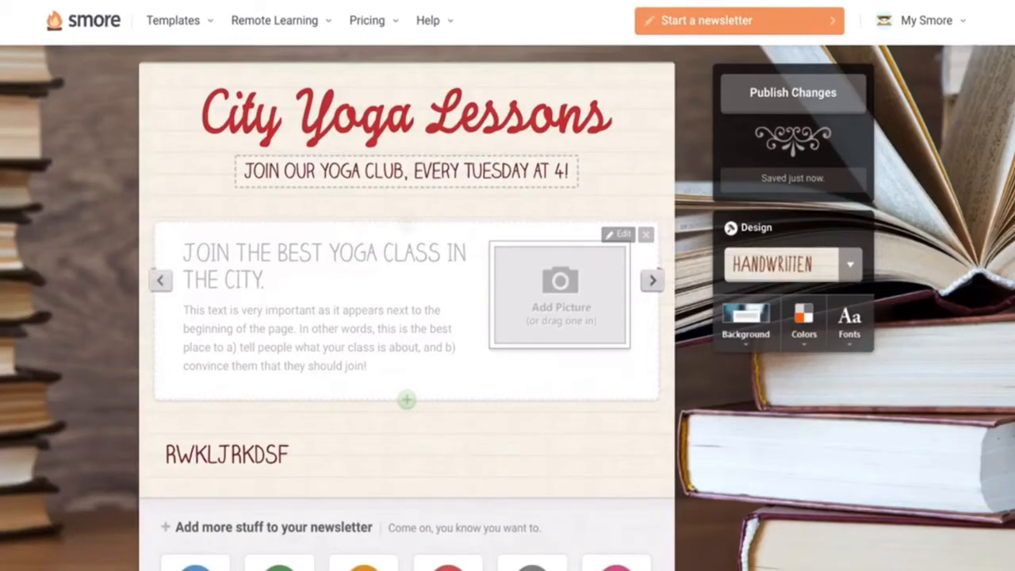
pyautogui.click(647, 295)
pyautogui.click(647, 295)
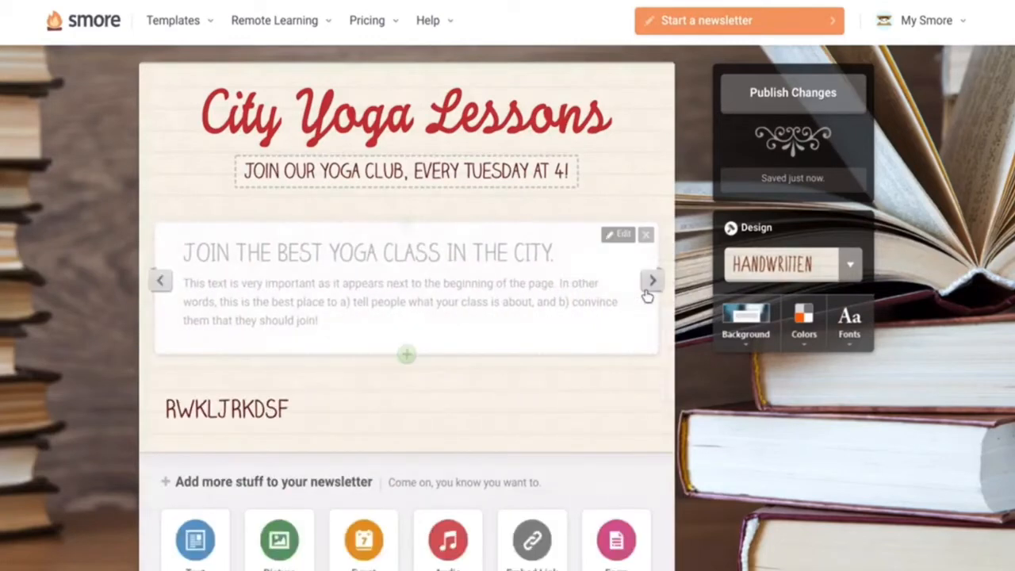
pyautogui.click(647, 295)
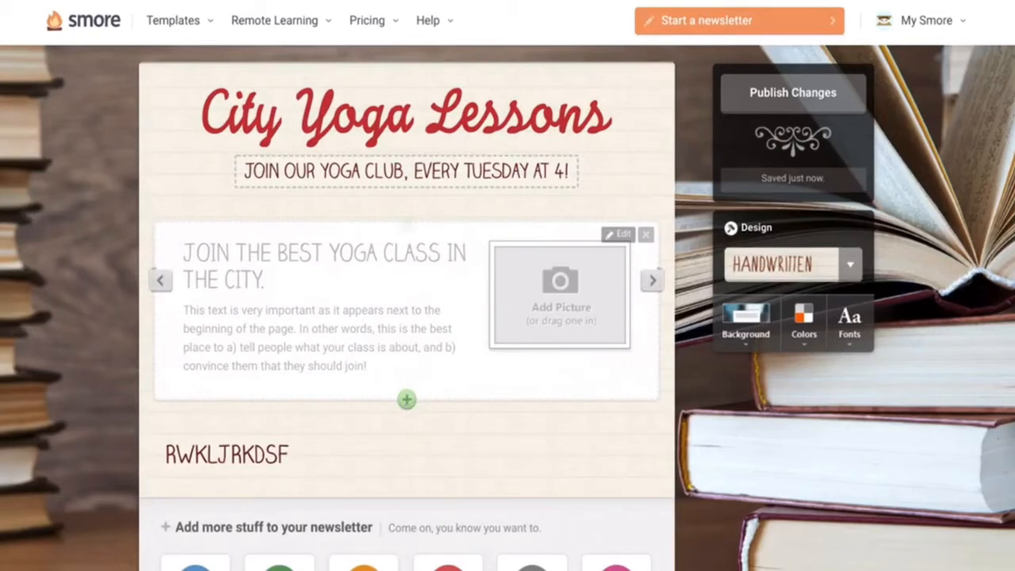
# Insert an Event block directly below the yoga class text block
pyautogui.click(406, 400)
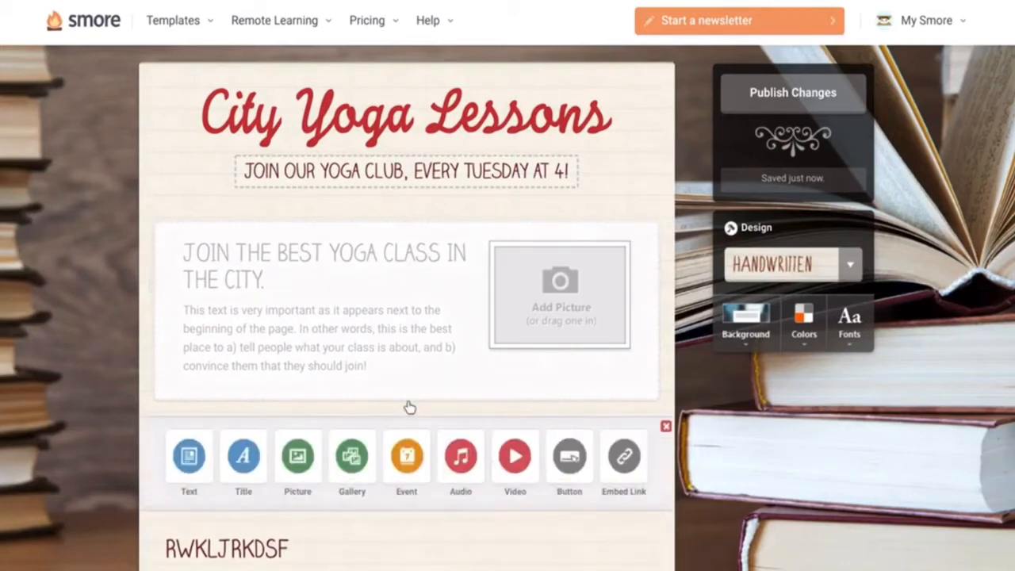
pyautogui.scroll(-2, 406, 317)
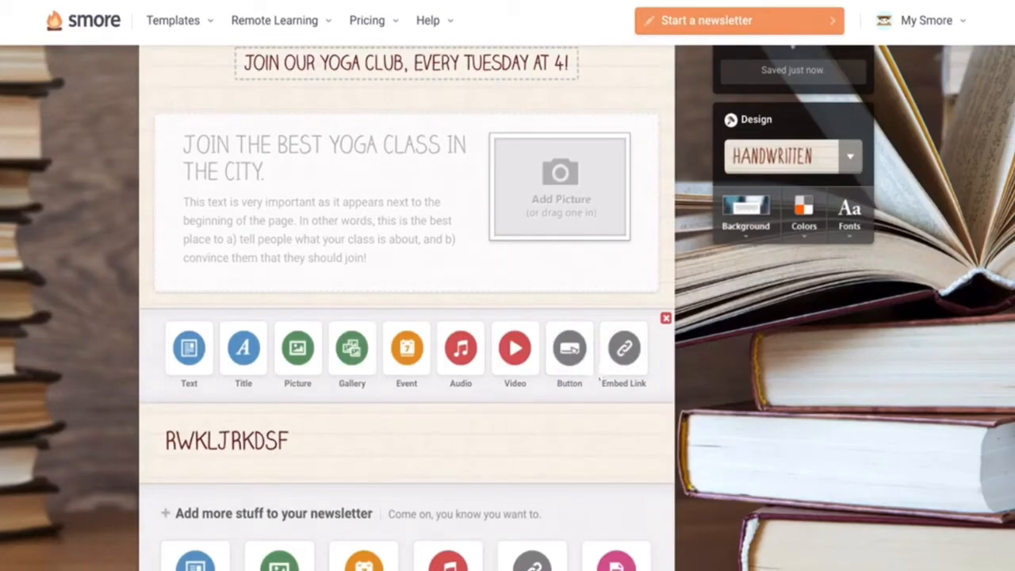
pyautogui.click(406, 349)
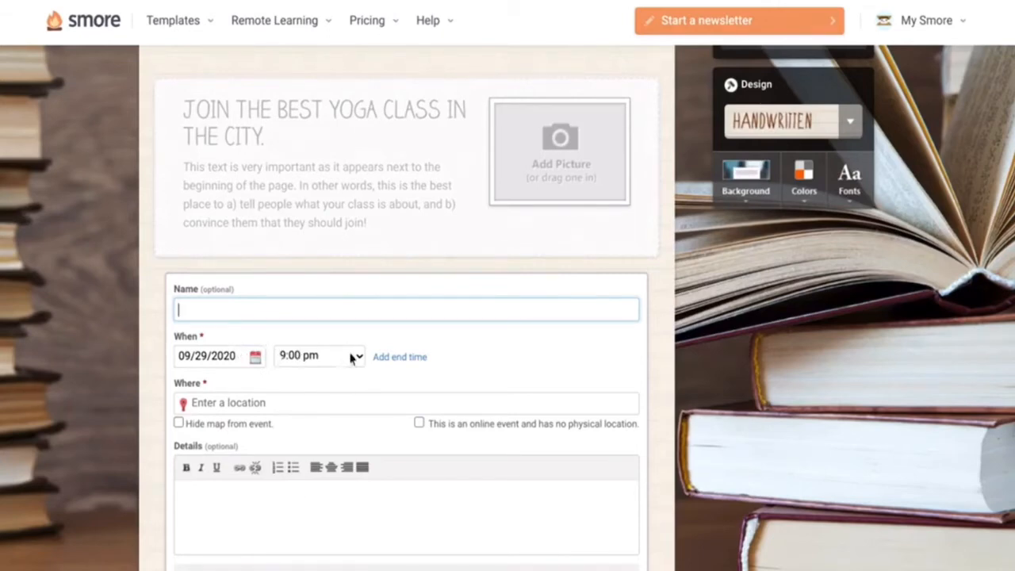
# Discard the unfinished event block below the yoga class text
pyautogui.scroll(-2, 351, 359)
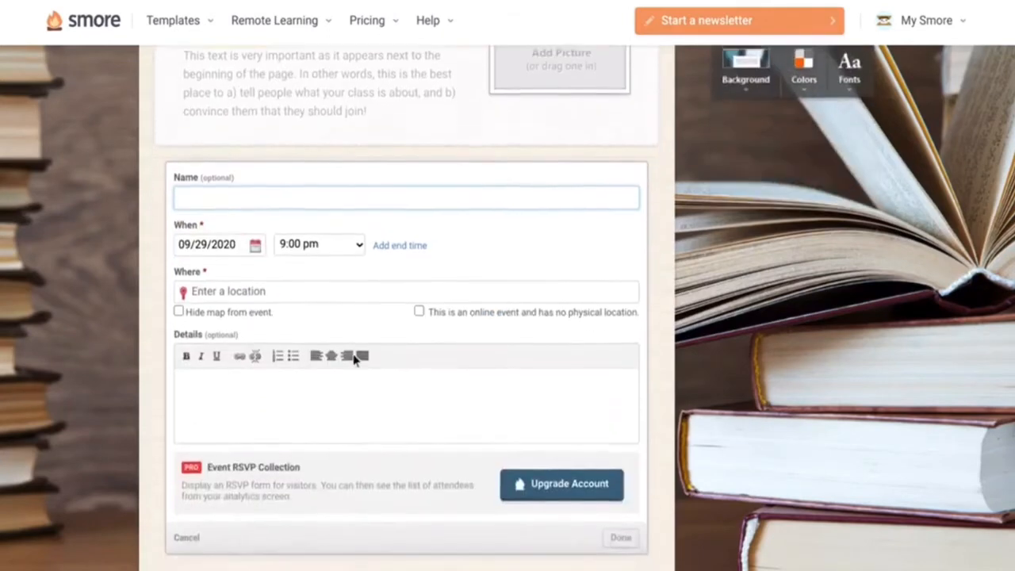
pyautogui.click(193, 543)
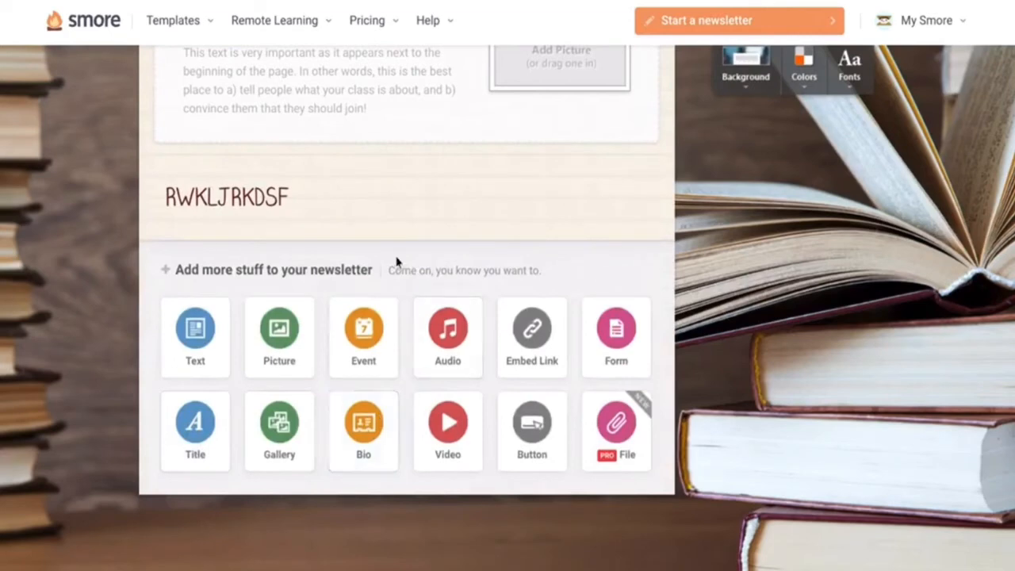
# Try a Button block with the text "Homework" below the yoga class text, and discard it without a link
pyautogui.click(407, 142)
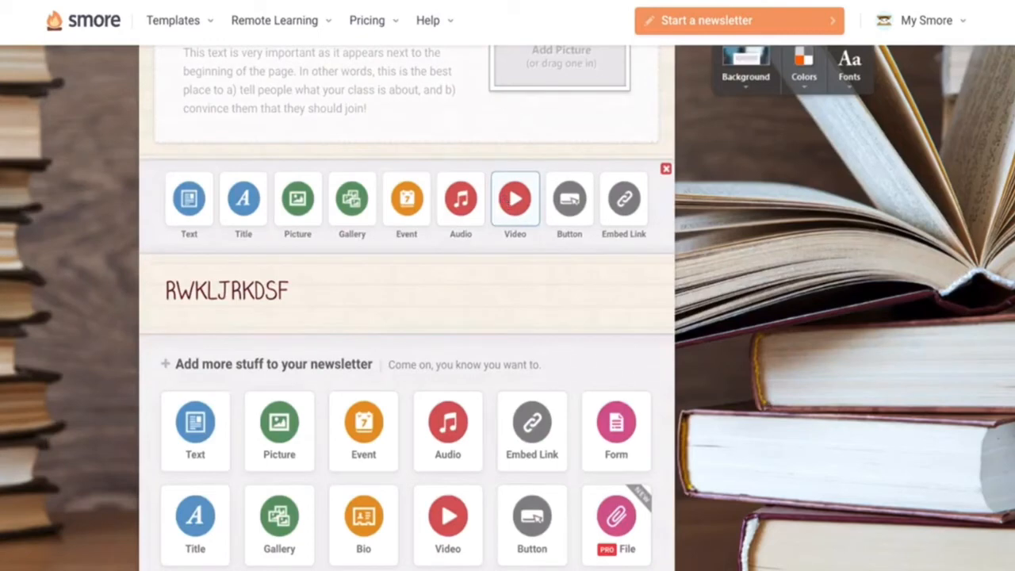
pyautogui.click(572, 202)
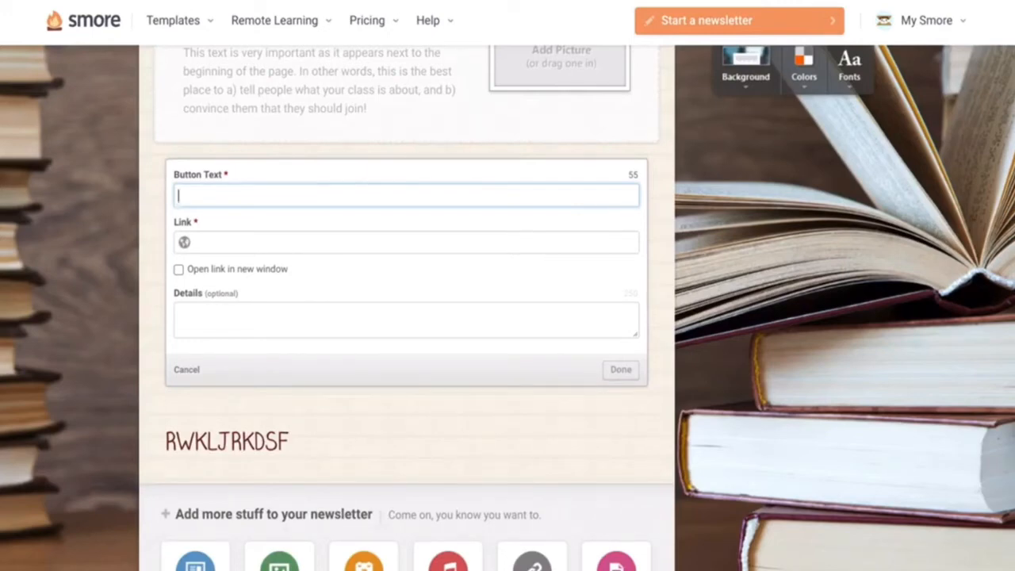
pyautogui.write('Homework')
pyautogui.click(455, 242)
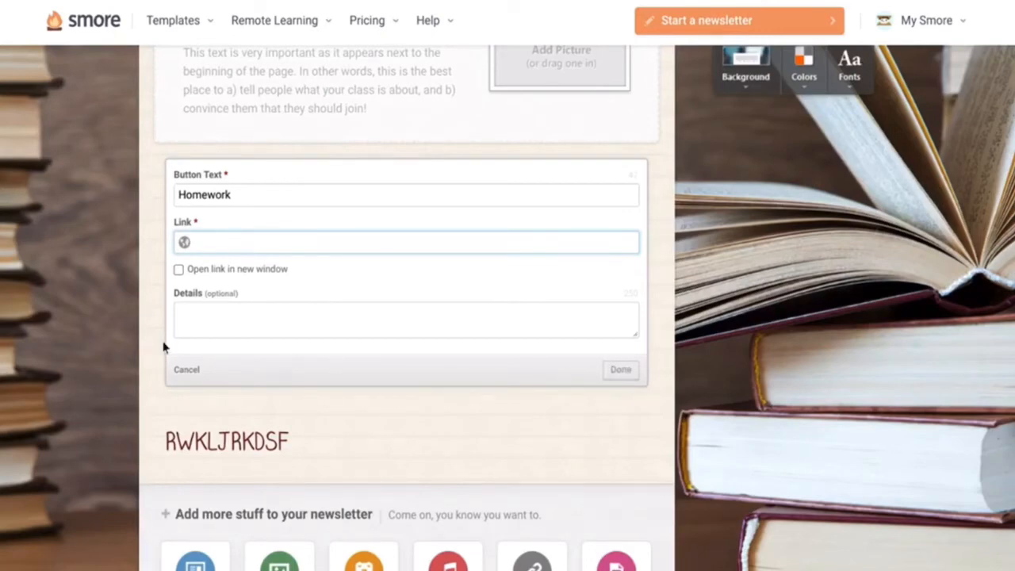
pyautogui.click(179, 367)
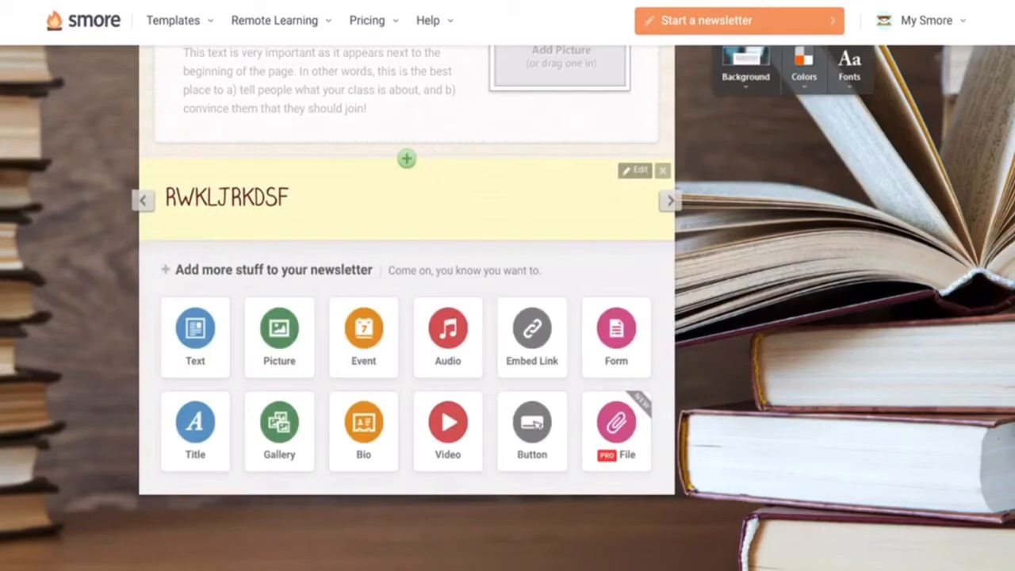
# Look at the URL prompts of the Embed Link and Video blocks below the yoga class text without embedding anything
pyautogui.click(407, 149)
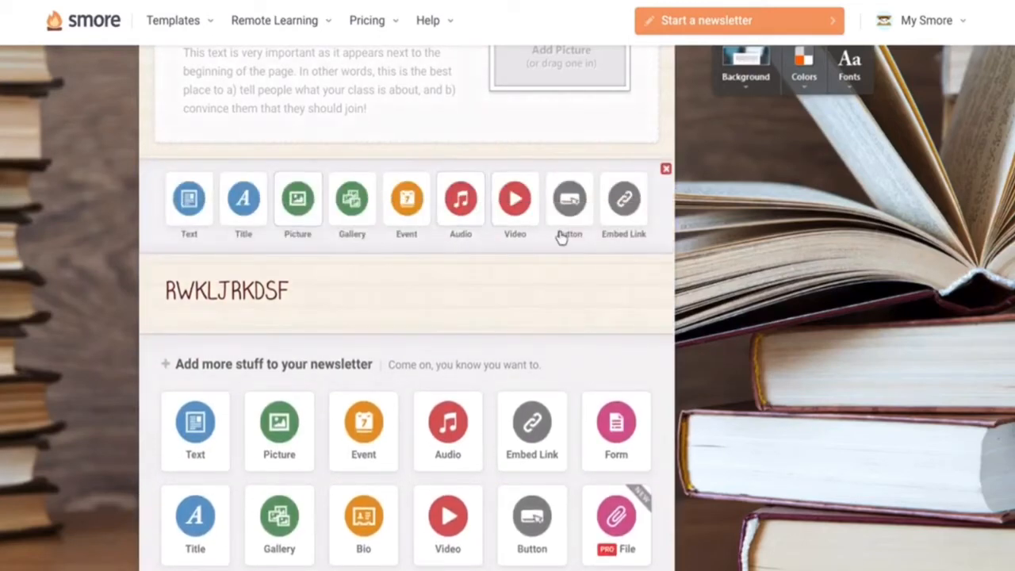
pyautogui.click(623, 202)
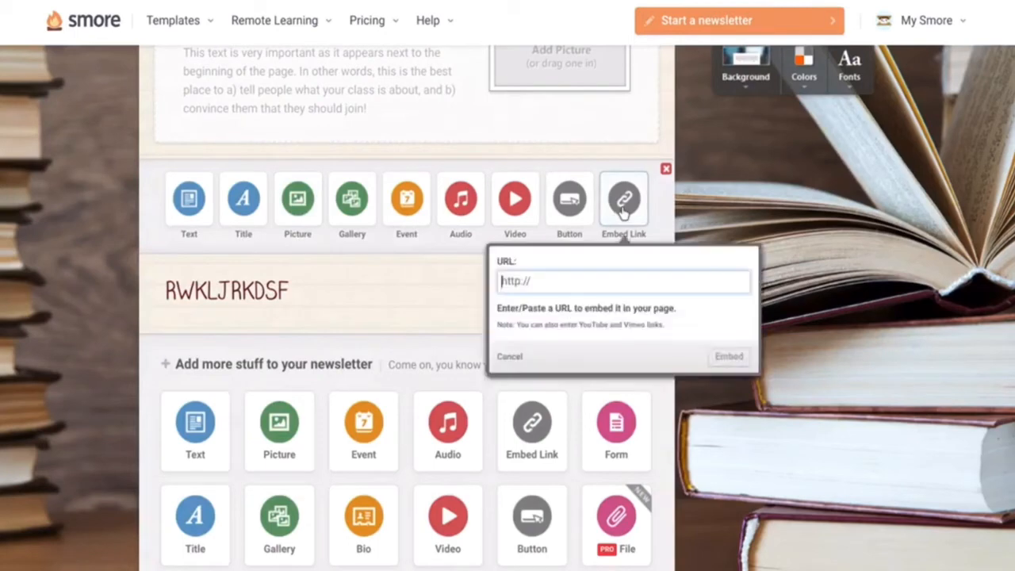
pyautogui.click(517, 200)
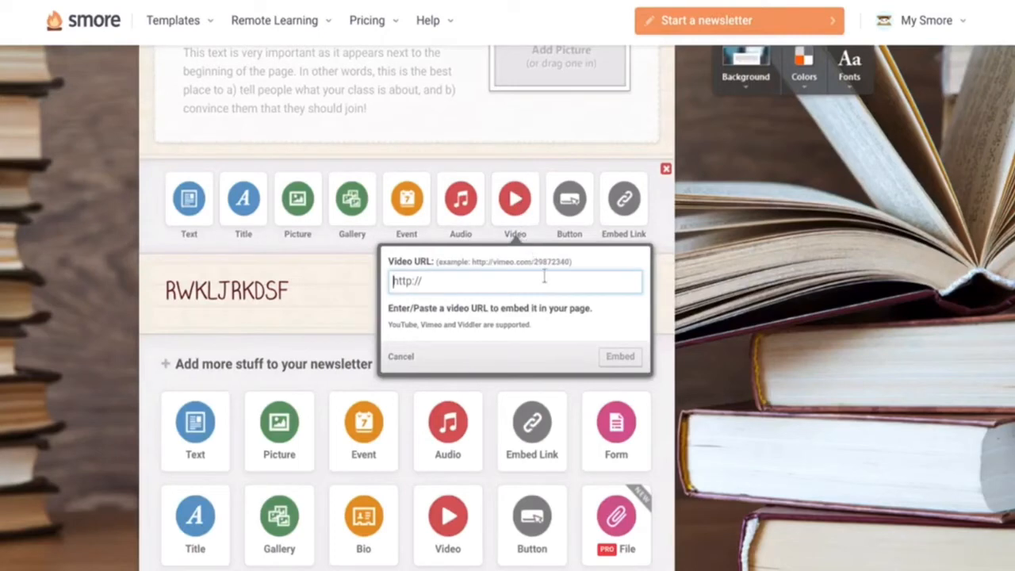
pyautogui.click(635, 208)
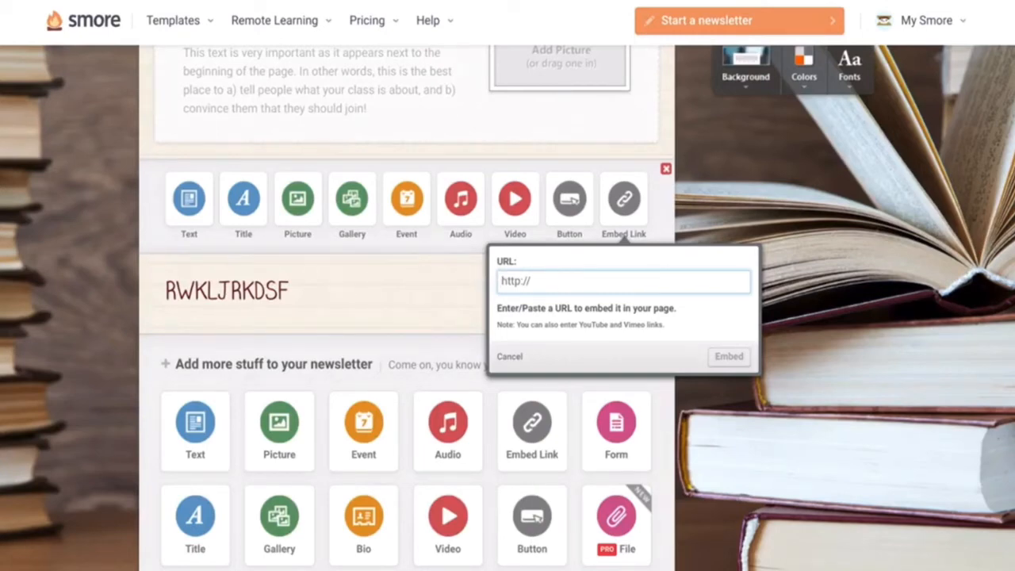
pyautogui.click(507, 356)
# Look at the Form block's URL prompt for Wufoo and Google forms, and dismiss it without embedding a form
pyautogui.scroll(-1, 517, 358)
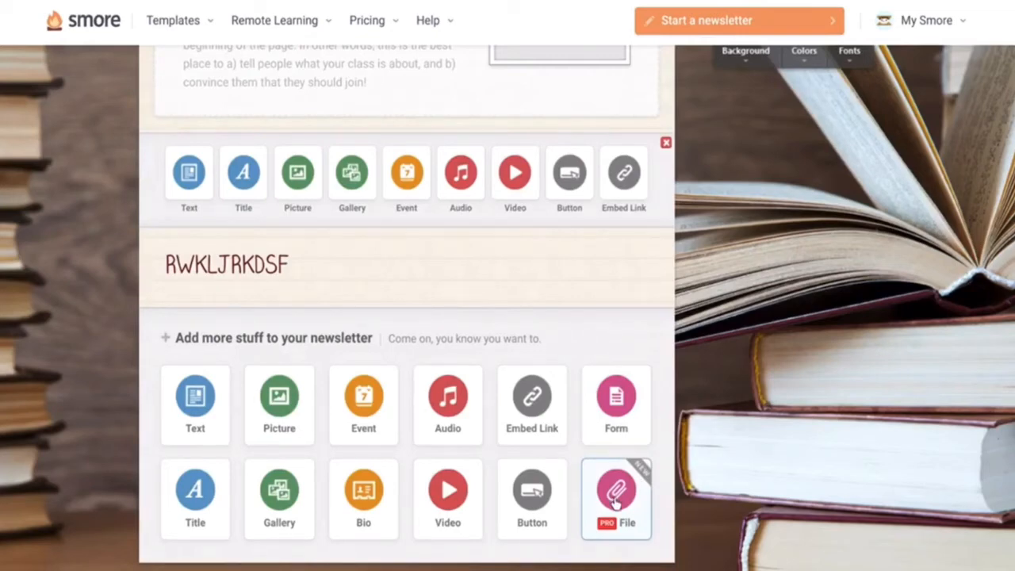
pyautogui.click(605, 417)
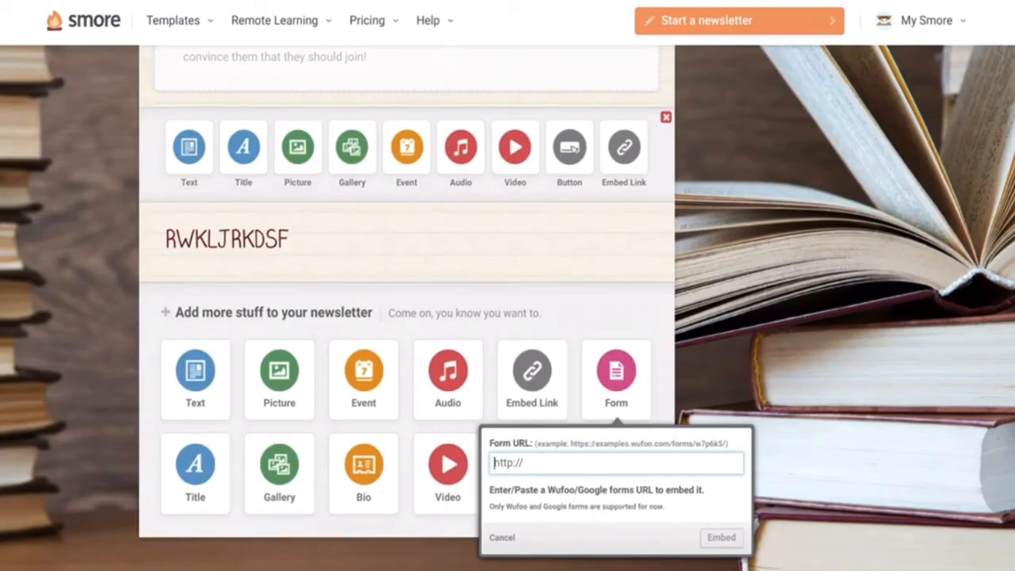
pyautogui.click(504, 537)
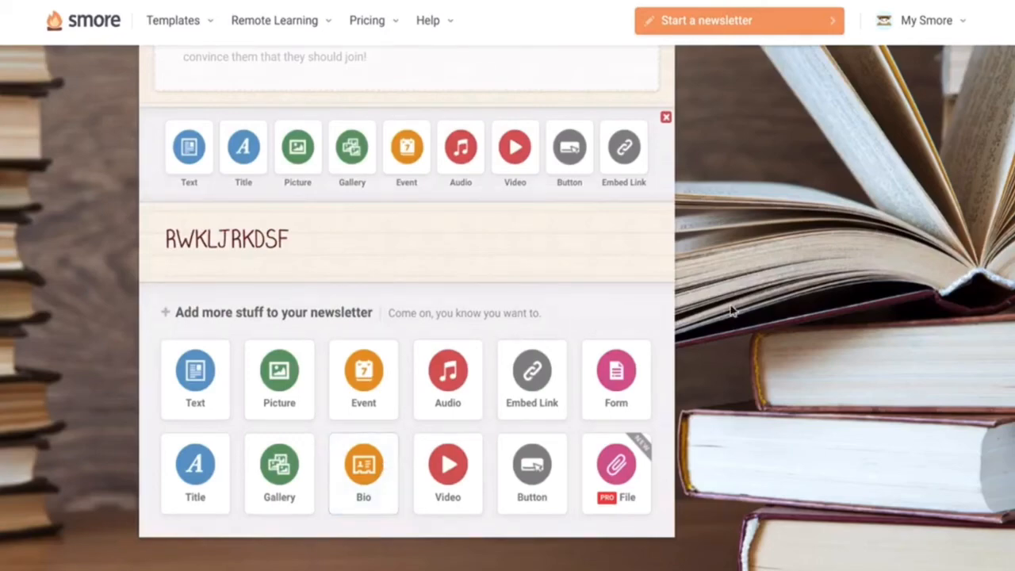
# Close the block picker that is open between the yoga class text and the title below it
pyautogui.scroll(5, 730, 311)
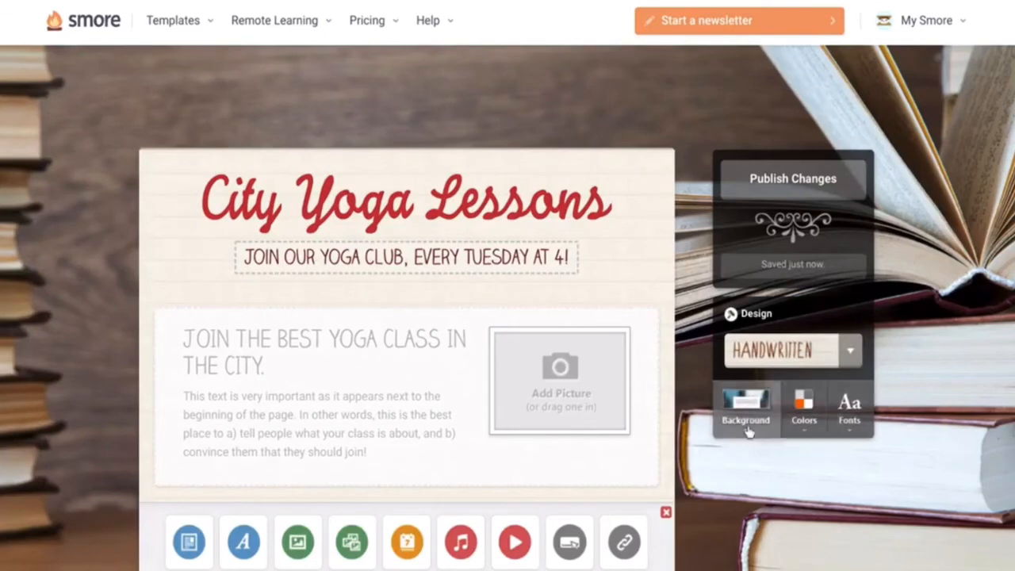
pyautogui.scroll(-5, 644, 380)
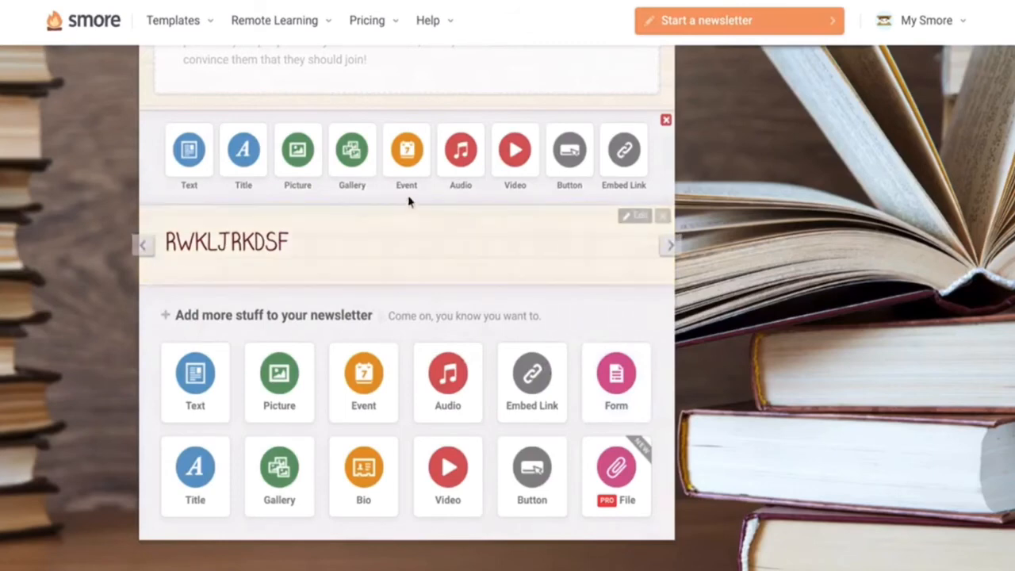
pyautogui.scroll(2, 408, 89)
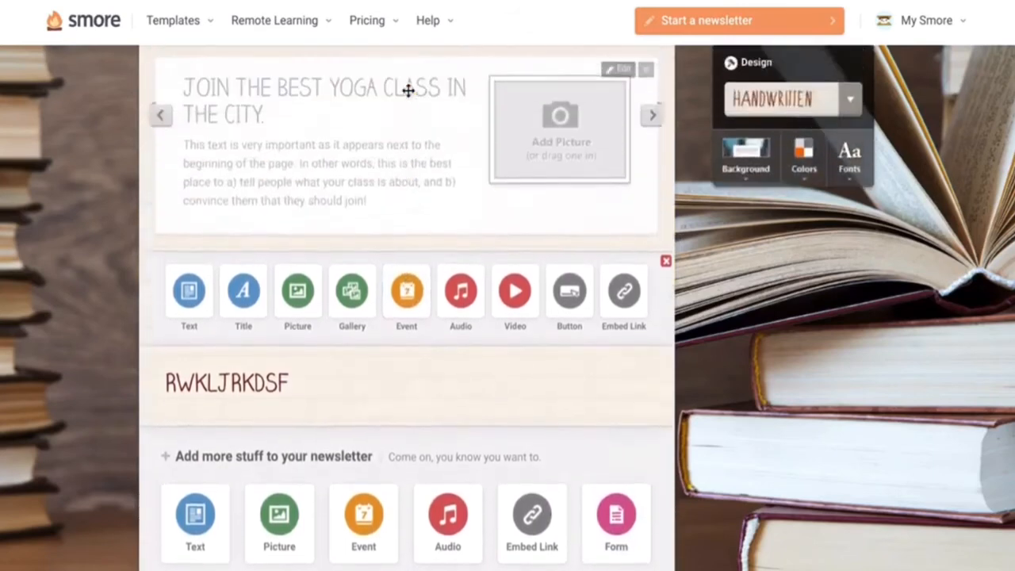
pyautogui.scroll(1, 407, 89)
pyautogui.click(666, 308)
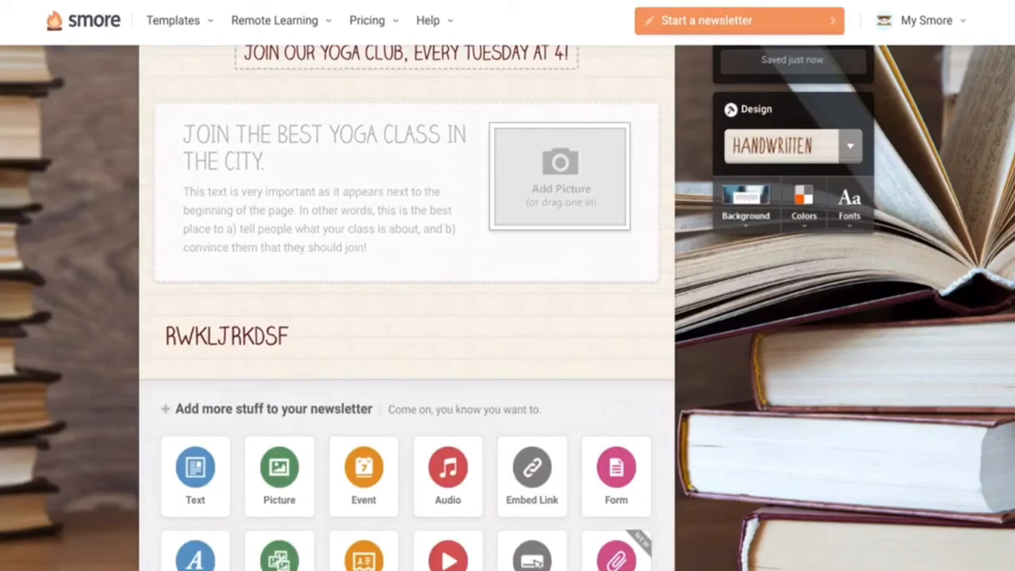
# Publish the changes to the City Yoga Lessons newsletter
pyautogui.scroll(3, 598, 447)
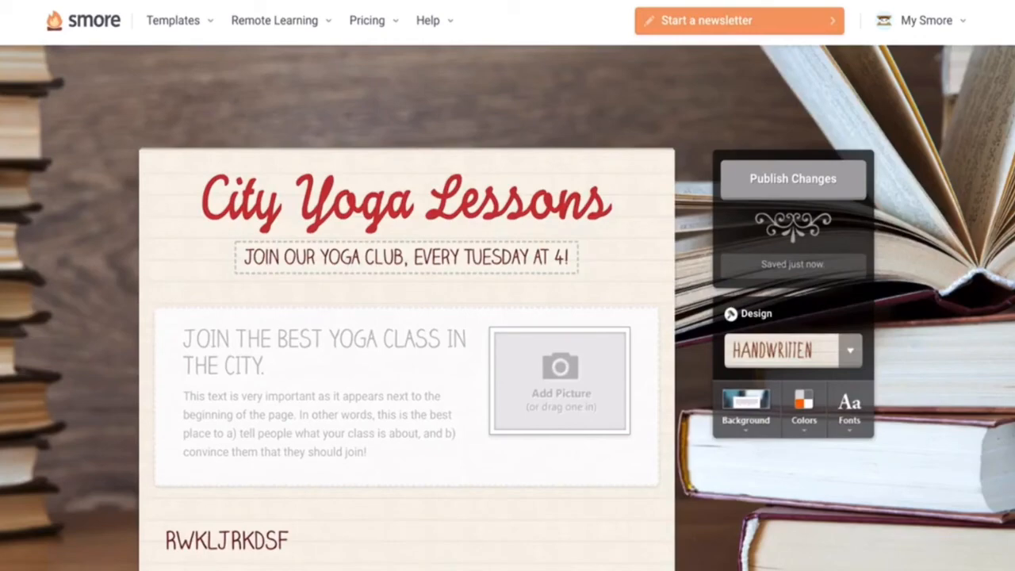
pyautogui.click(833, 188)
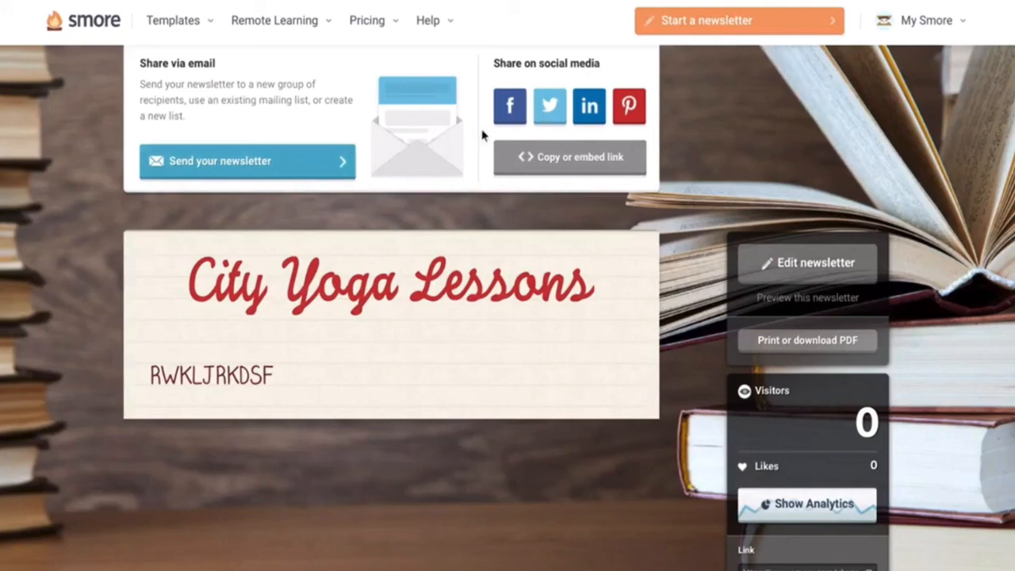
# Show the published newsletter's share link and embed code, select each in turn, and close the sharing popup
pyautogui.click(552, 159)
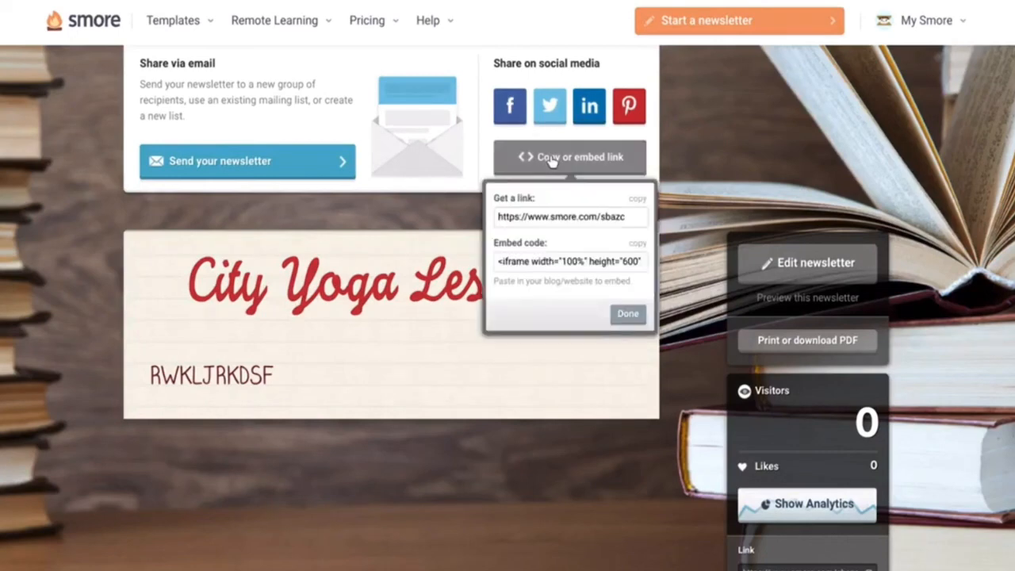
pyautogui.click(622, 219)
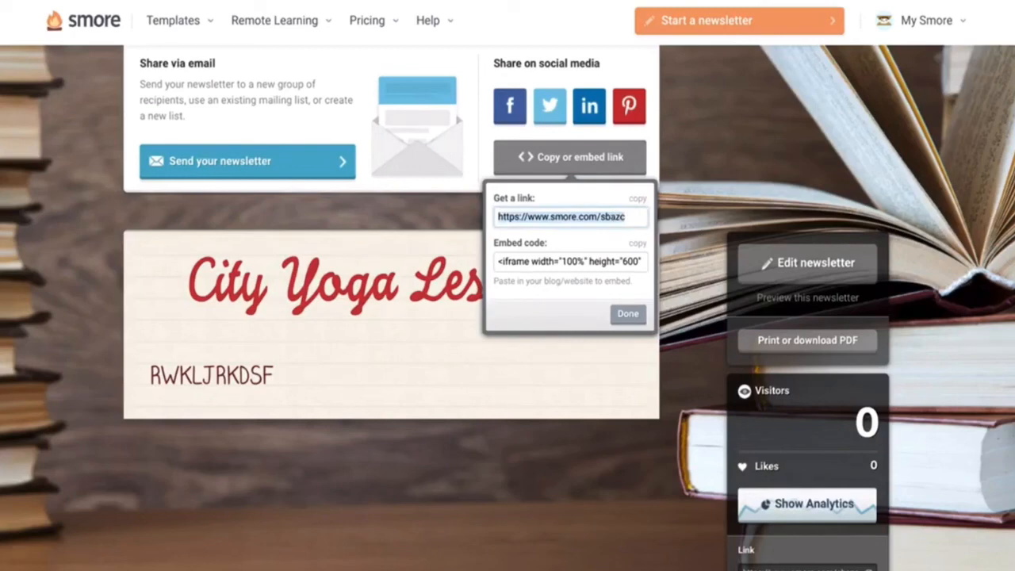
pyautogui.click(607, 267)
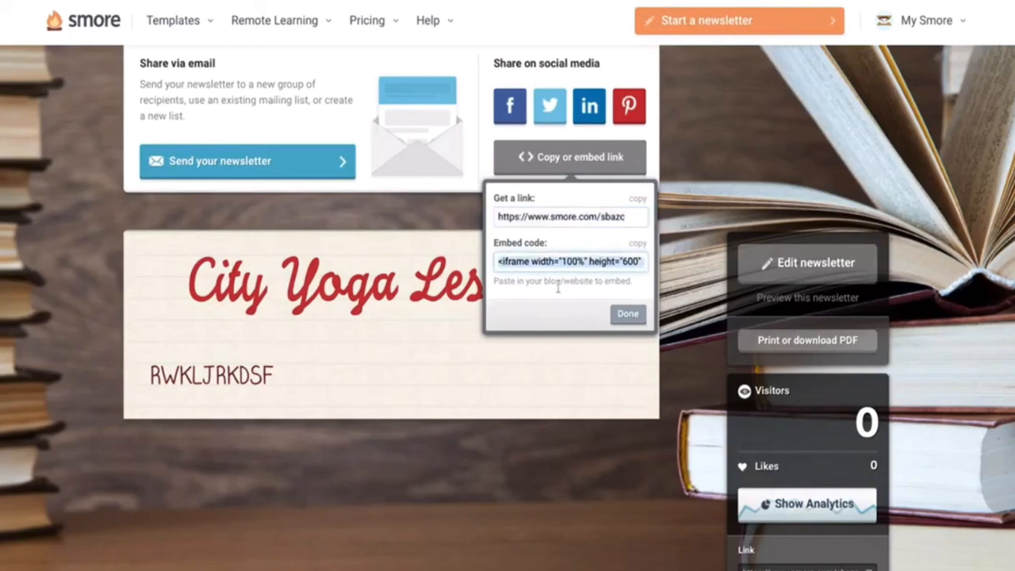
pyautogui.click(628, 314)
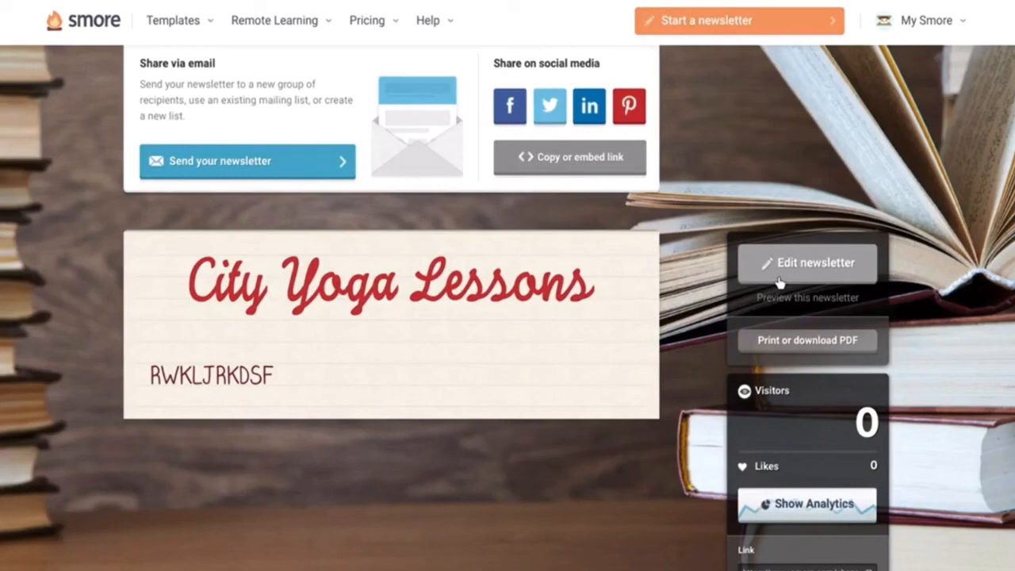
# Examine the newsletter settings for layout, privacy and visitor actions, and close them without saving
pyautogui.scroll(-1, 864, 282)
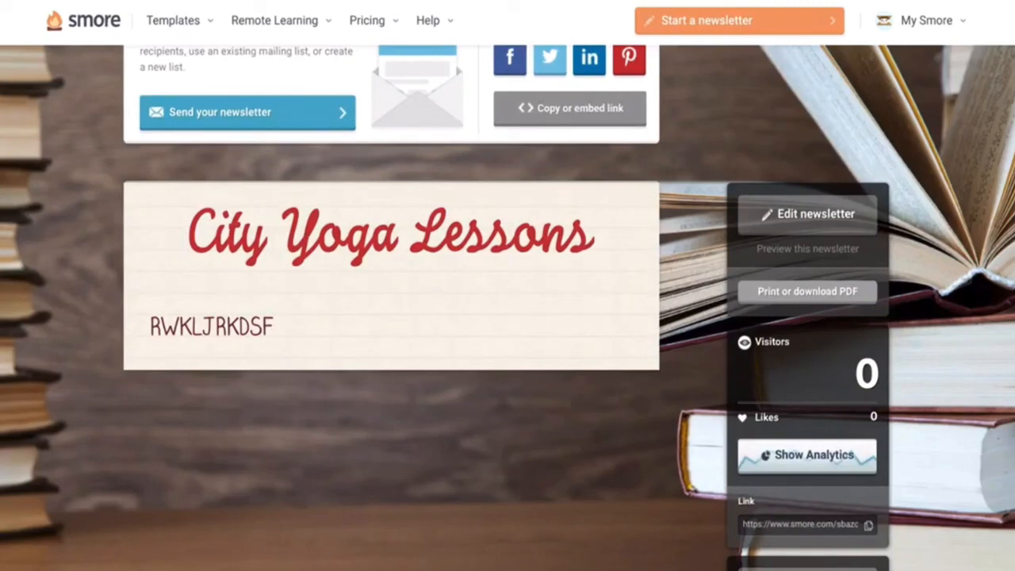
pyautogui.scroll(-2, 508, 317)
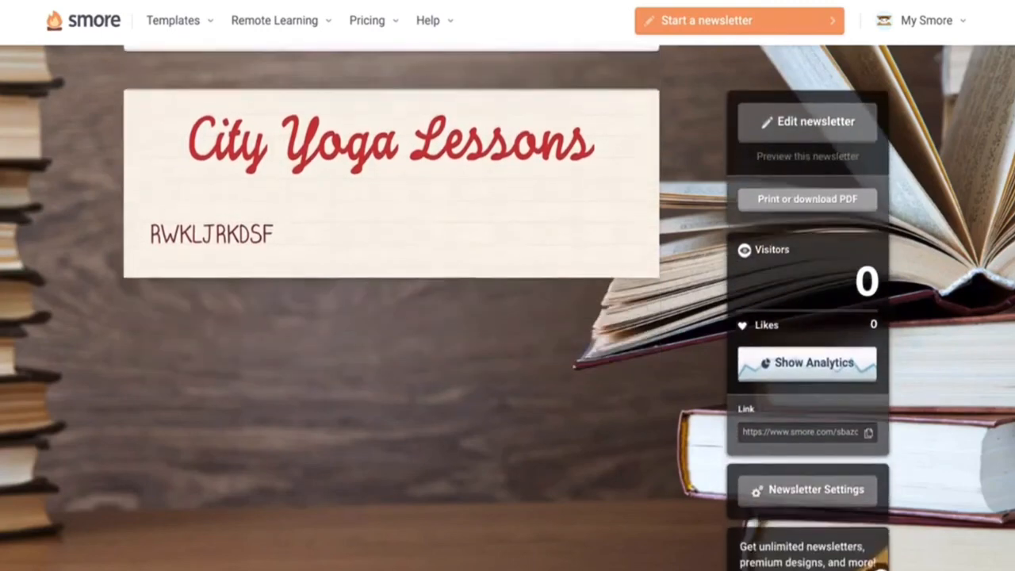
pyautogui.scroll(-1, 897, 357)
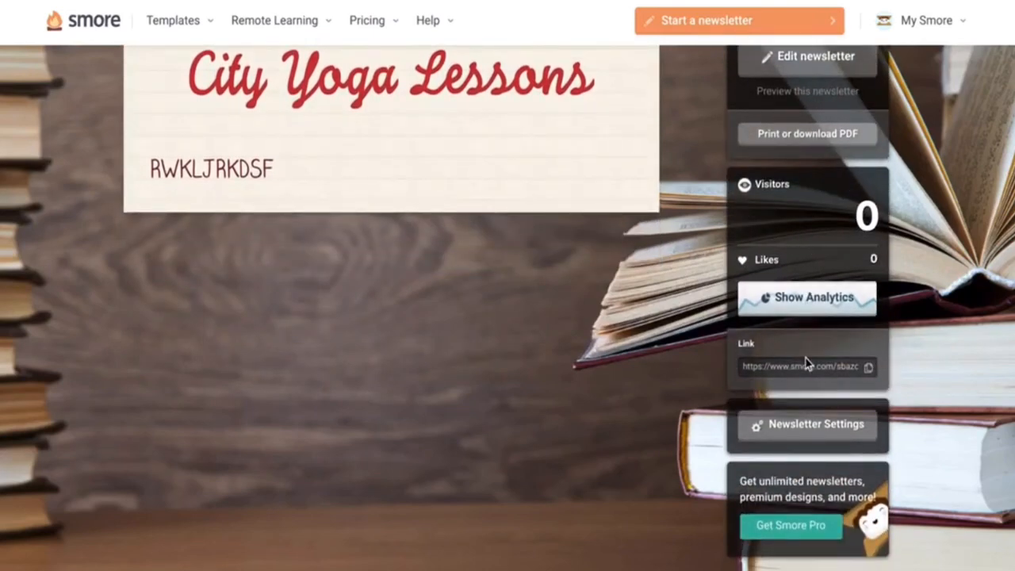
pyautogui.click(807, 424)
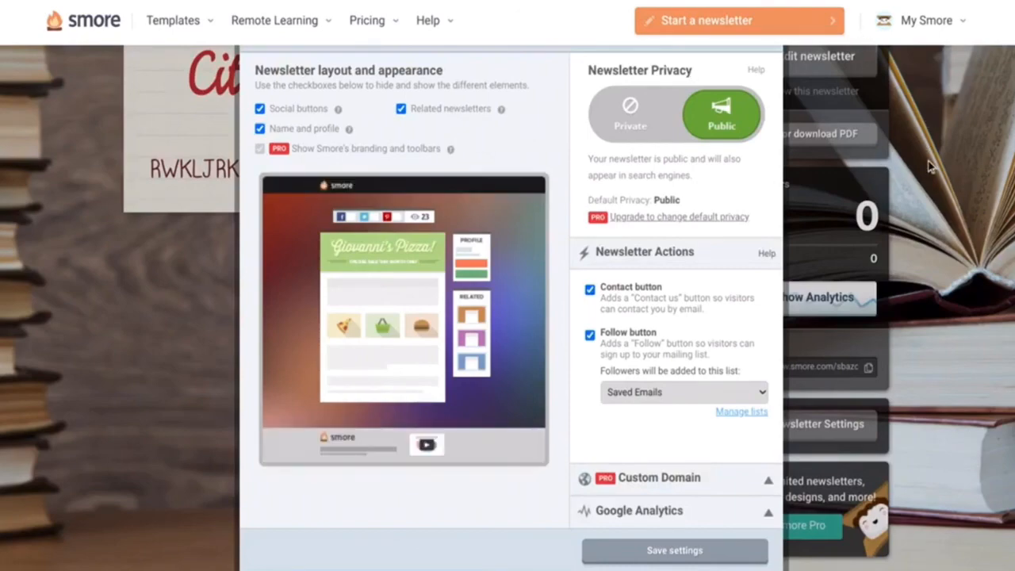
pyautogui.scroll(3, 932, 167)
pyautogui.click(766, 235)
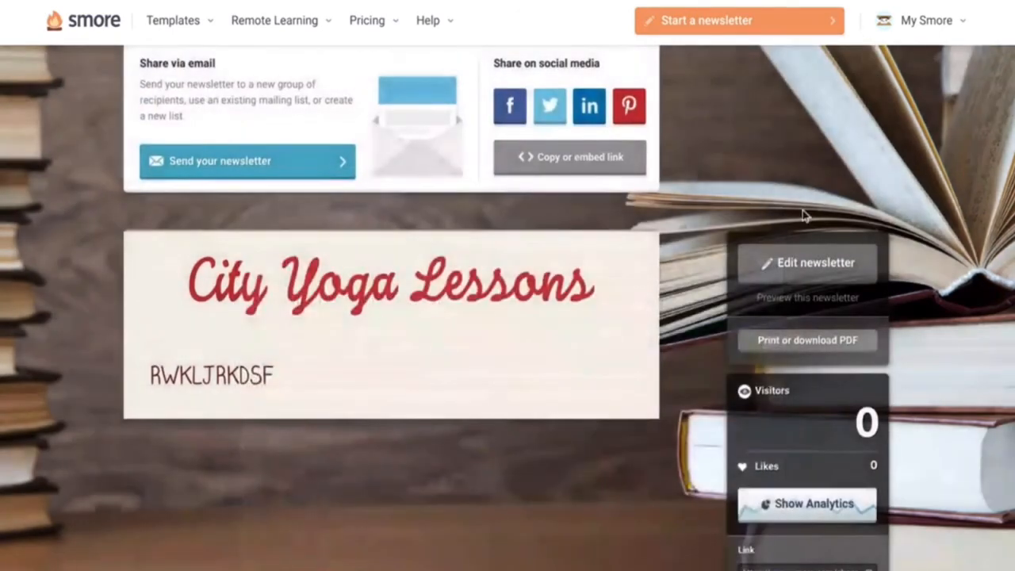